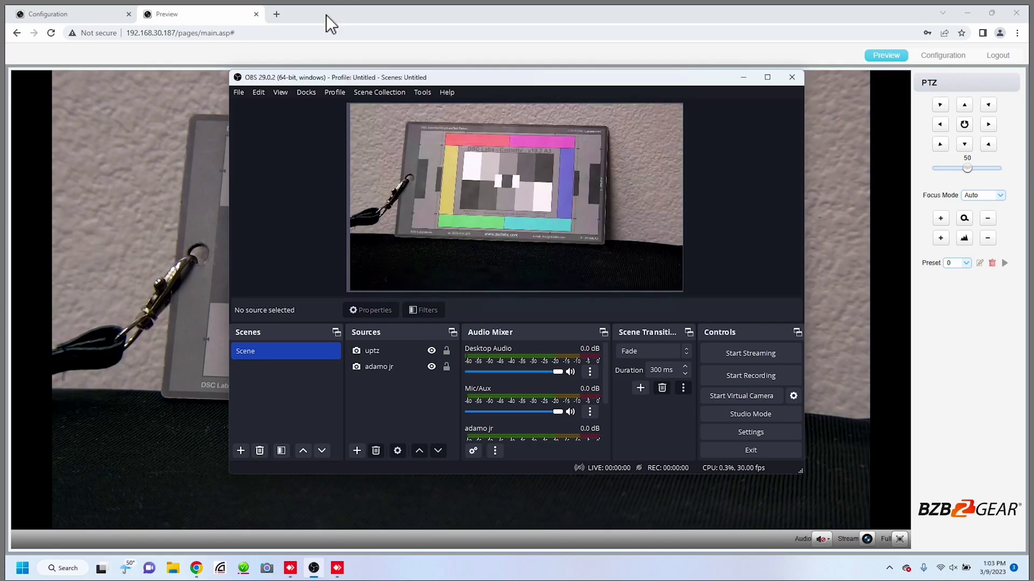
Step: Bring the Chrome window with the BZBGEAR camera Preview tab in front of OBS
click(325, 15)
Step: Search Google for 'obs color scopes' in a new browser tab
click(276, 15)
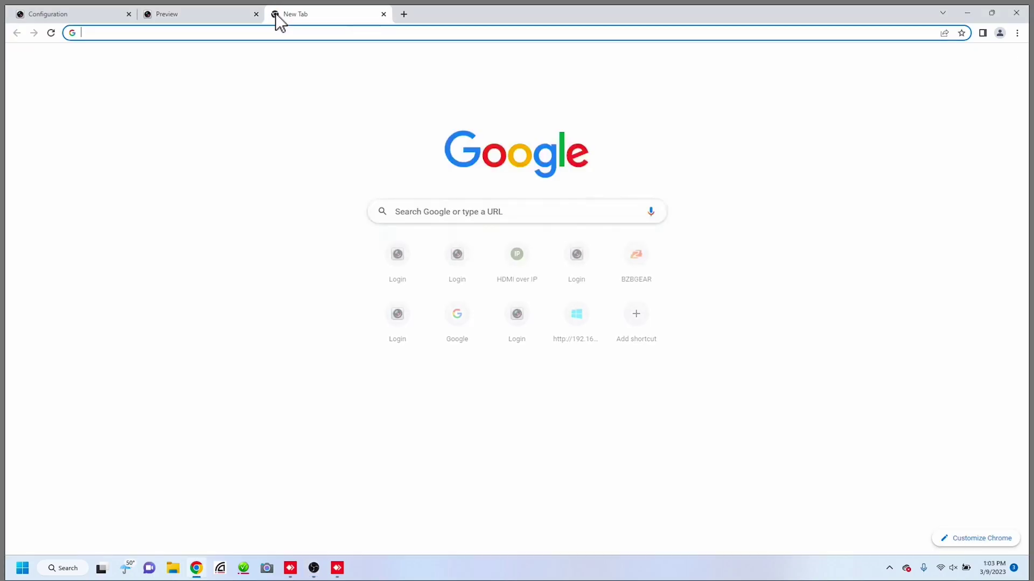
text(obs color c)
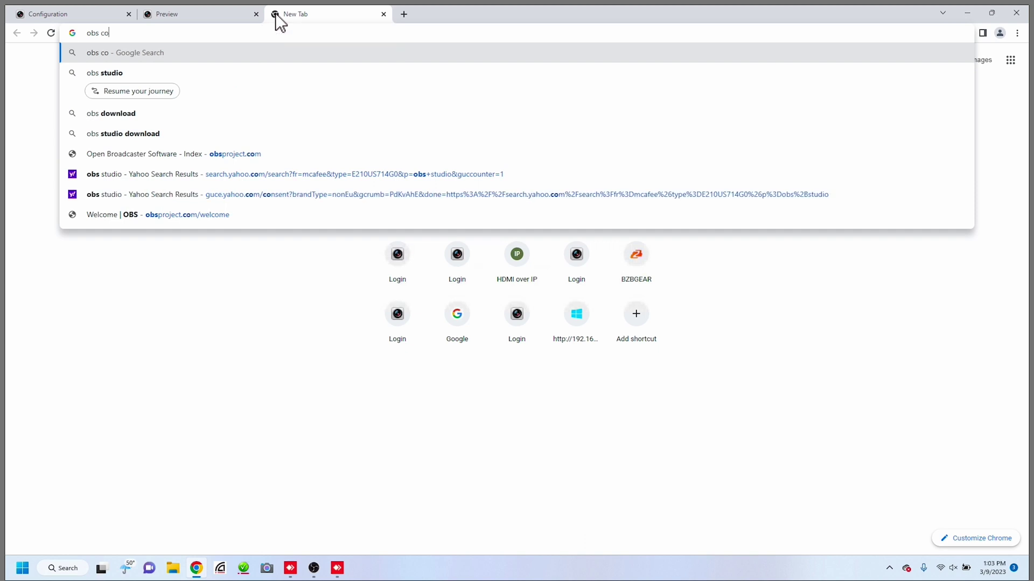
key(BackSpace)
key(BackSpace)
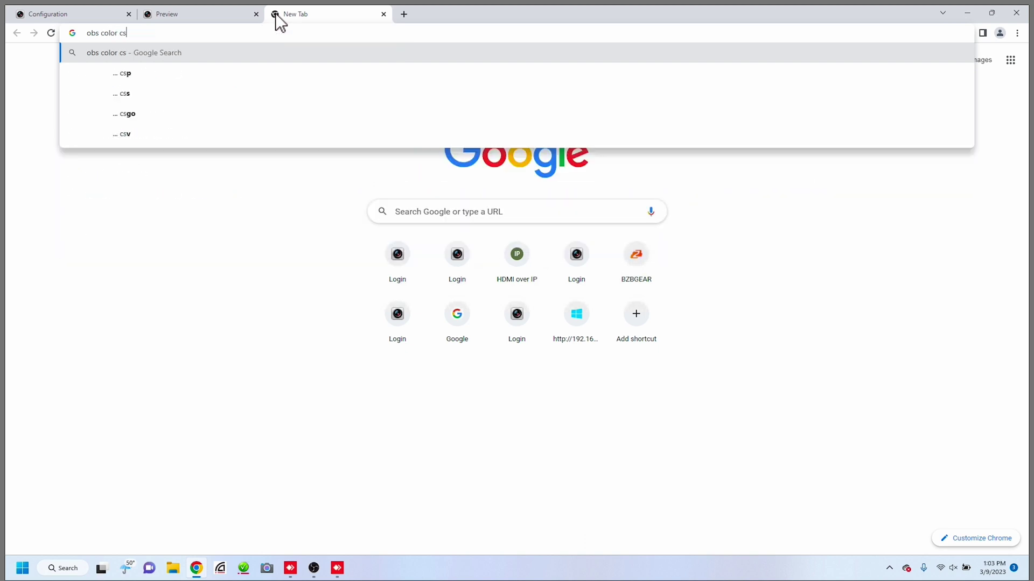
text(scopes)
key(Return)
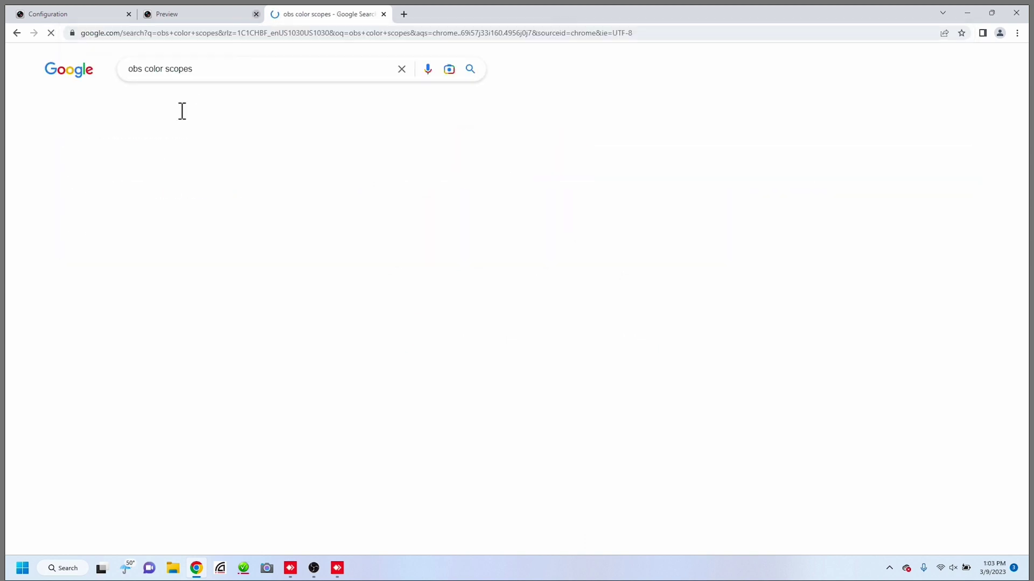
Step: Open the 'Color Monitor | OBS Forums' result and review the GitHub 0.4.4 release notes and assets
click(211, 175)
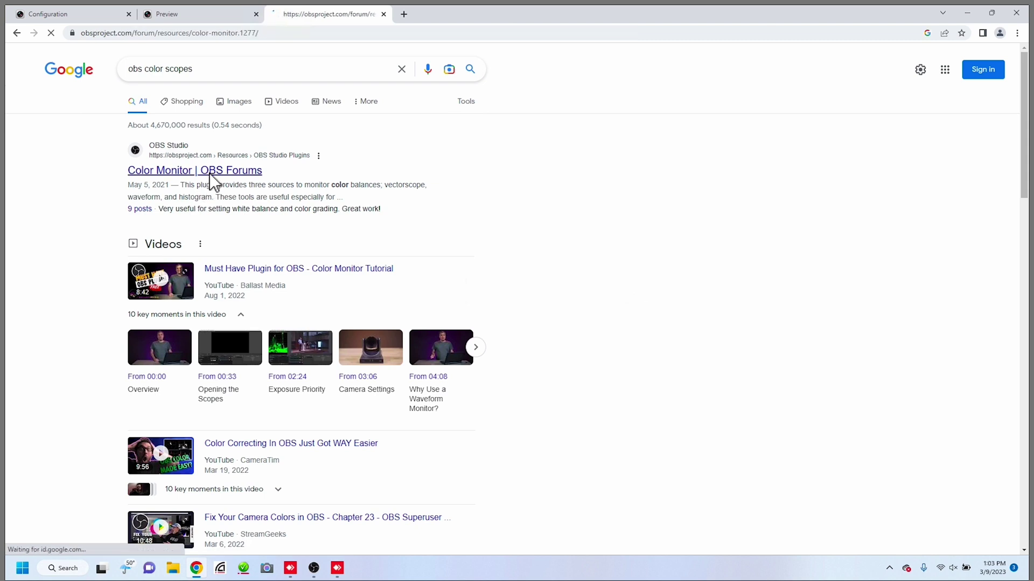
scroll(409, 194, down, 1)
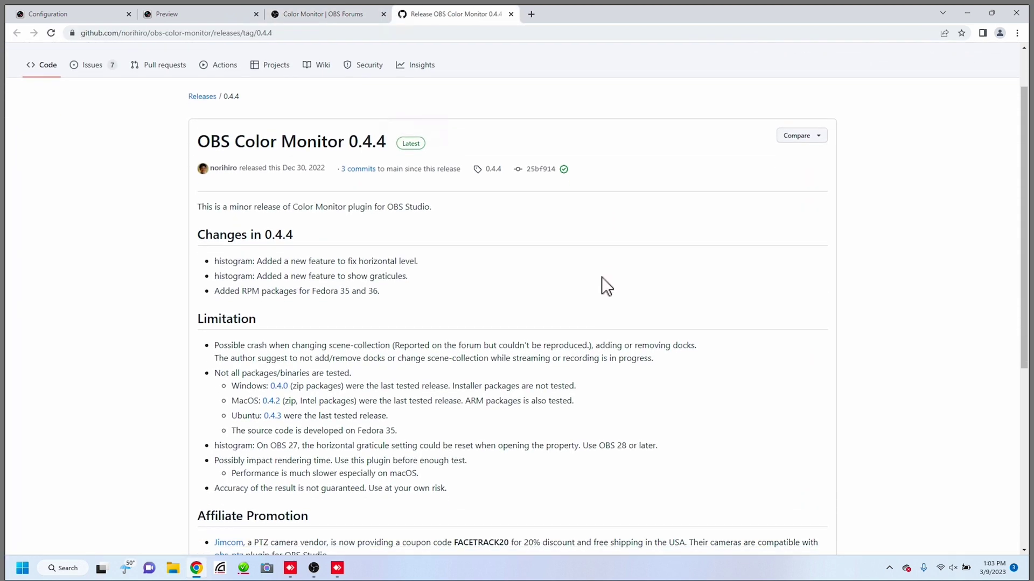
scroll(602, 277, down, 2)
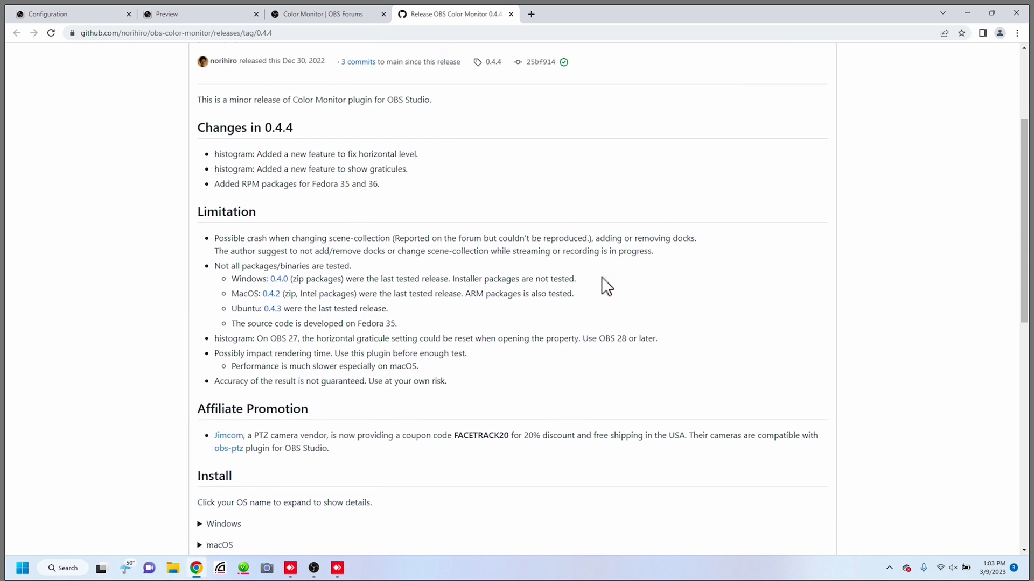
scroll(602, 277, down, 7)
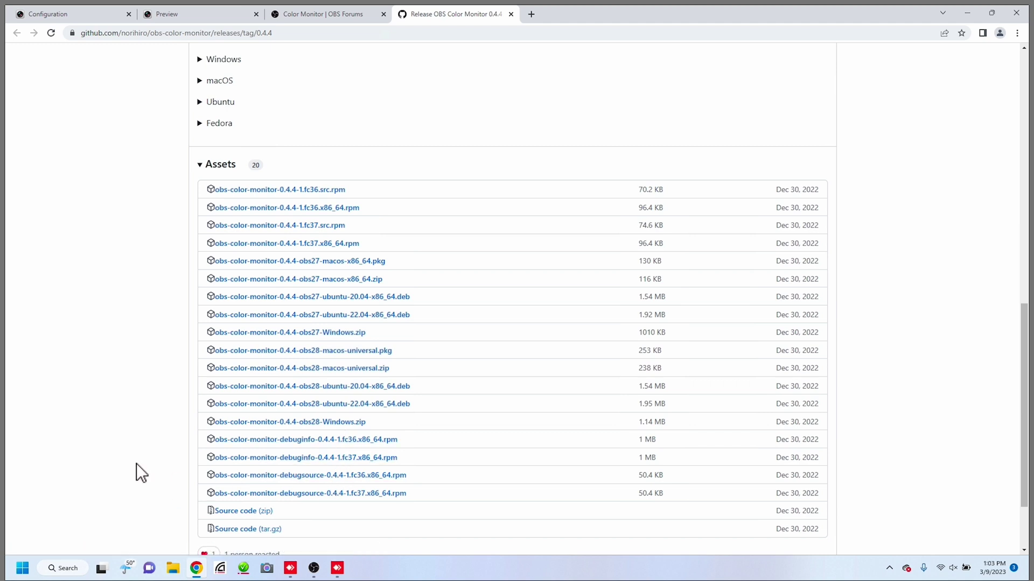
scroll(137, 464, up, 2)
scroll(137, 463, up, 2)
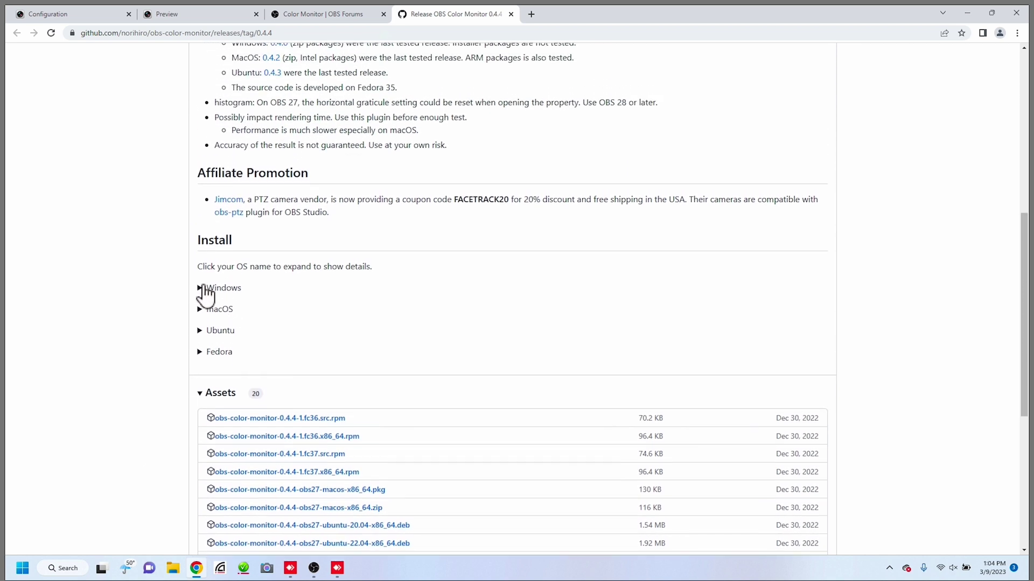
Step: Expand the Windows install instructions and download obs-color-monitor-0.4.4-obs28-Windows.zip
click(205, 290)
scroll(348, 325, down, 2)
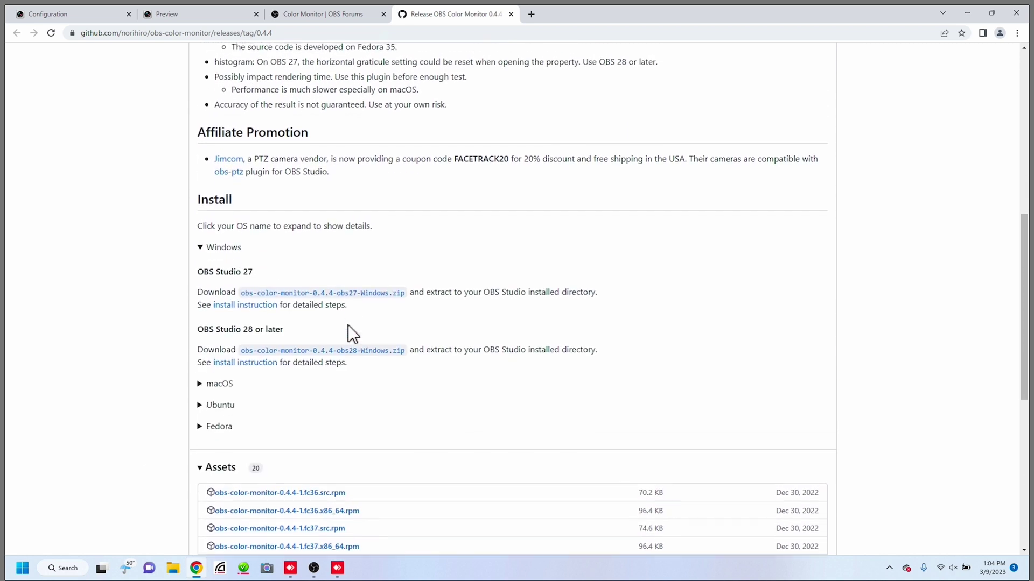
scroll(348, 325, down, 1)
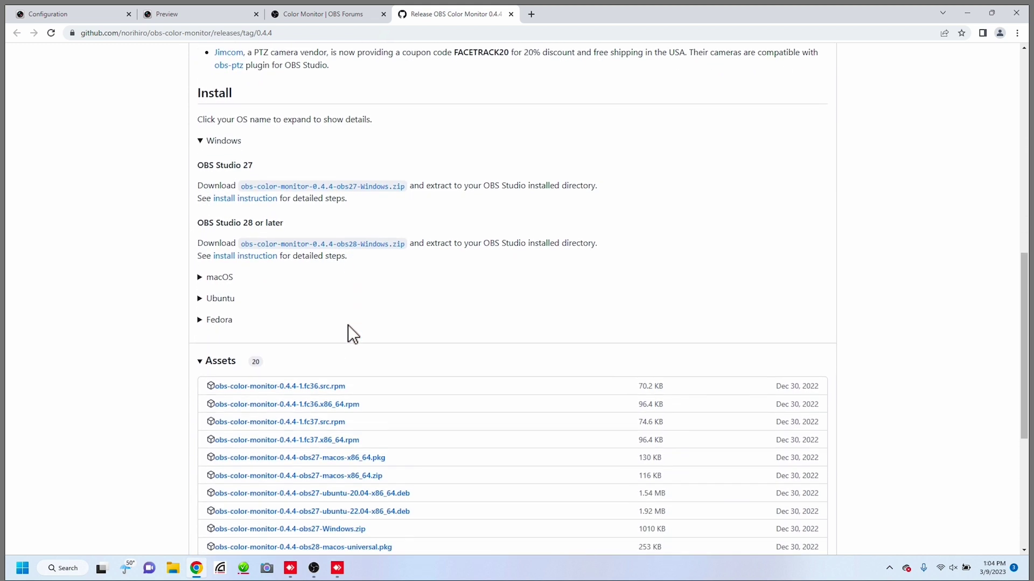
scroll(347, 326, down, 1)
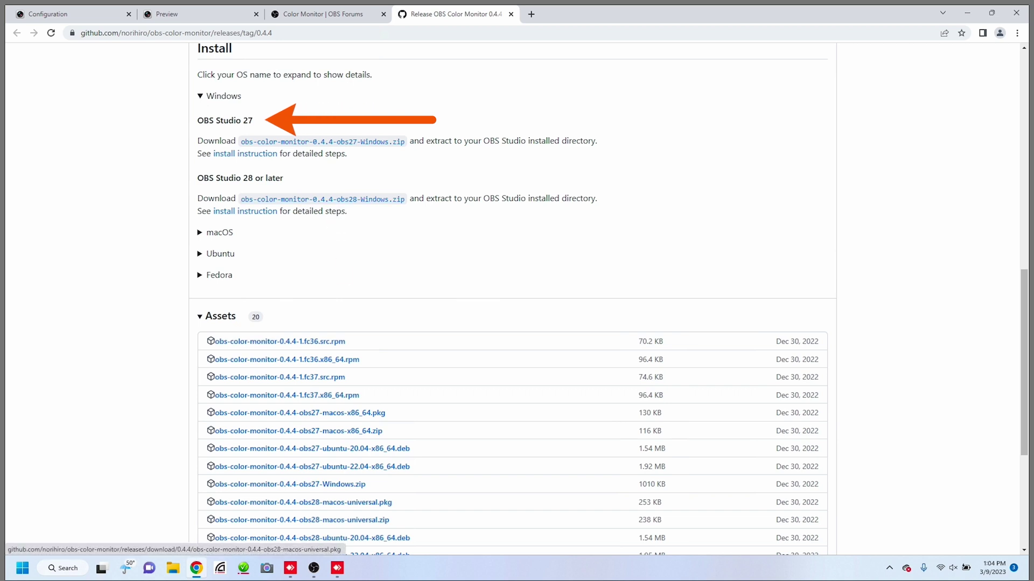
mouse_move(316, 571)
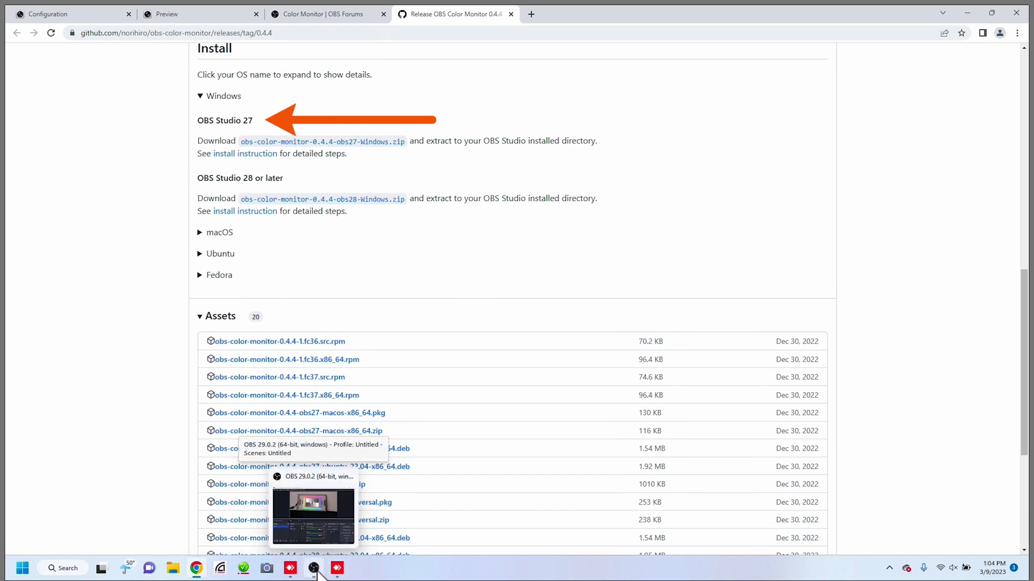
click(374, 200)
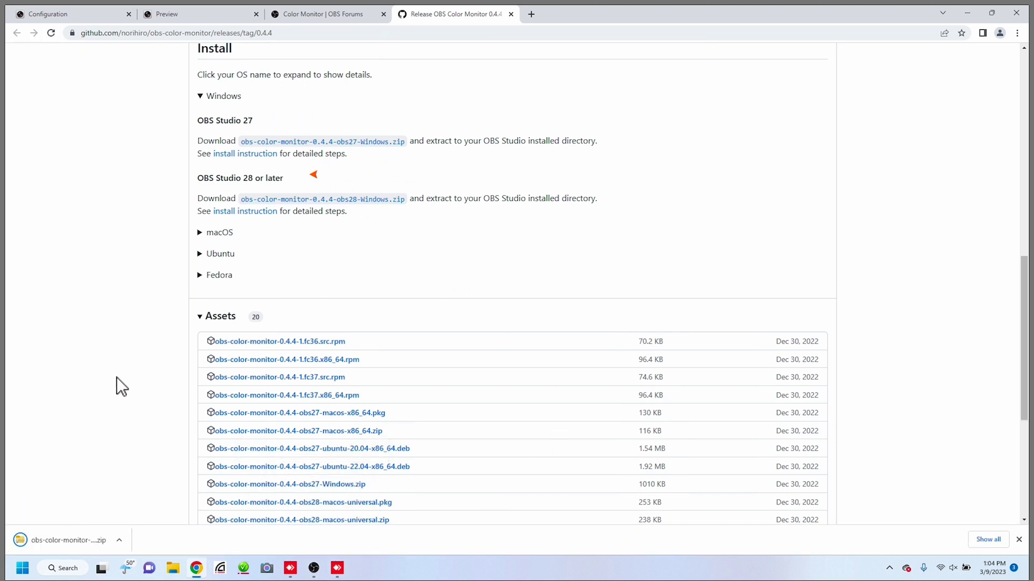
scroll(116, 377, down, 1)
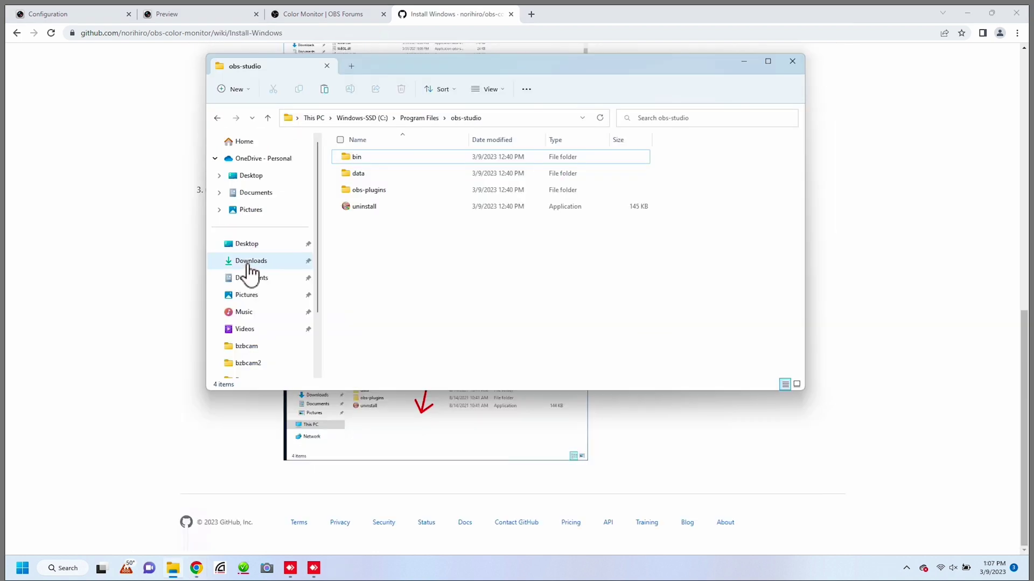
Step: Open Downloads in a separate window and browse into the zip's obs-plugins\64bit folder
right_click(249, 267)
click(315, 319)
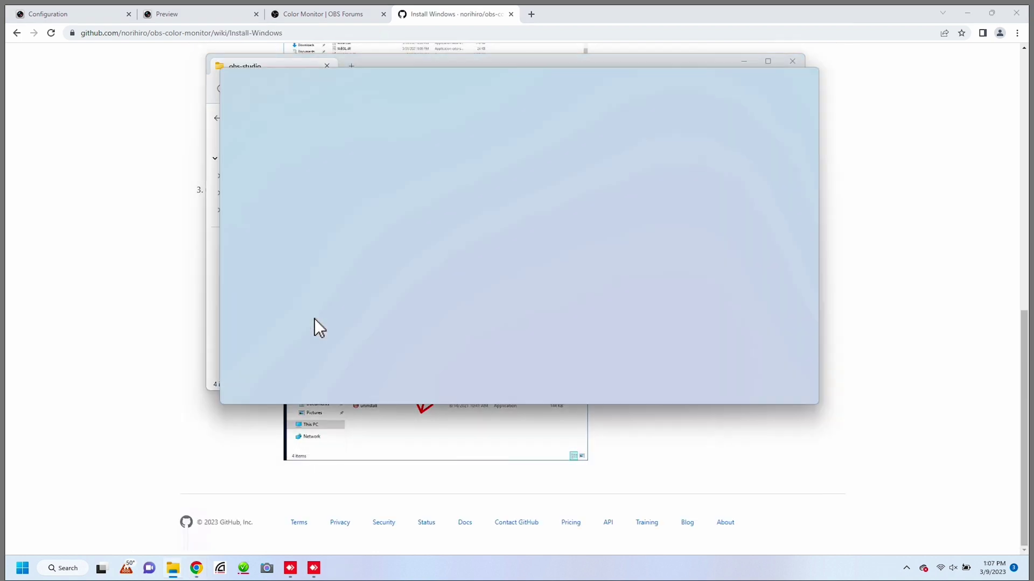
drag(612, 94, 337, 86)
drag(419, 84, 607, 47)
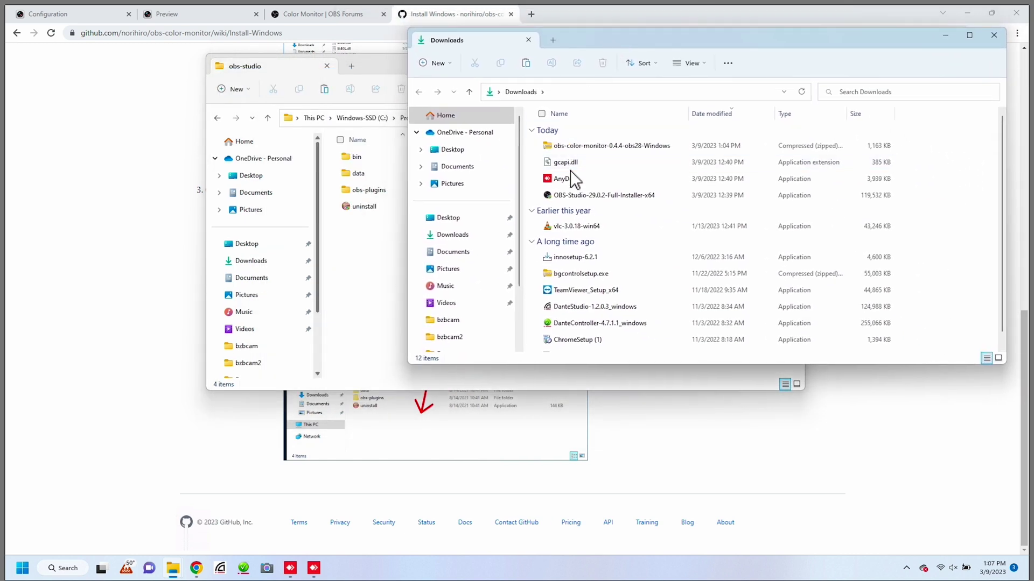
double_click(612, 146)
double_click(605, 146)
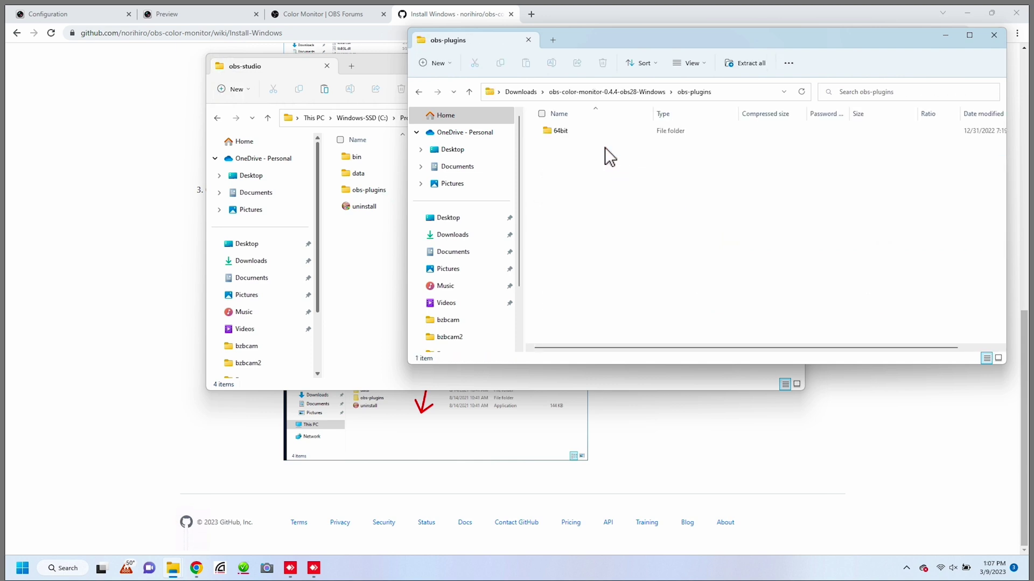
double_click(585, 133)
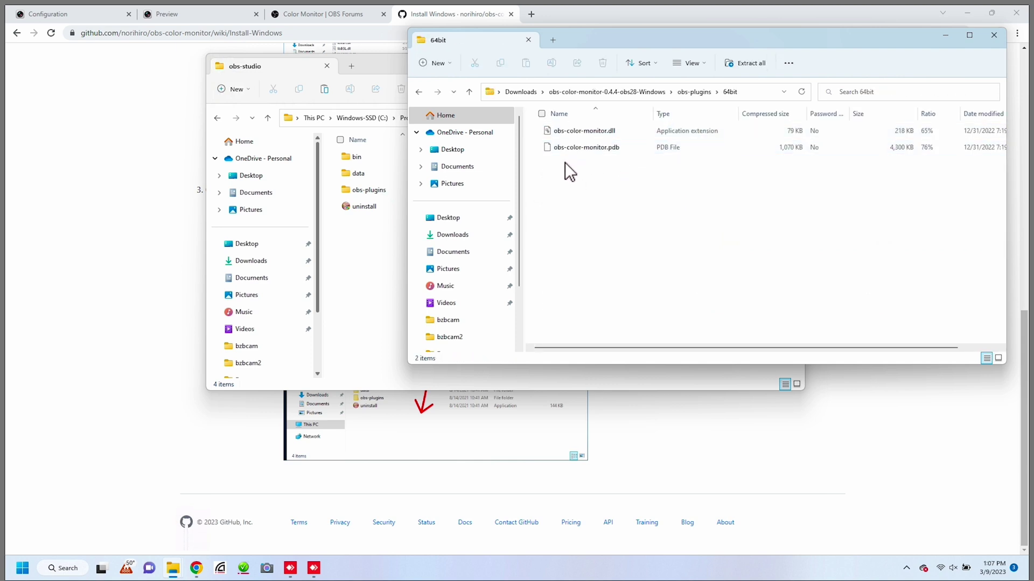
Step: Copy obs-color-monitor.dll and .pdb into OBS Studio's obs-plugins\64bit with administrator permission
double_click(369, 192)
click(386, 159)
double_click(385, 159)
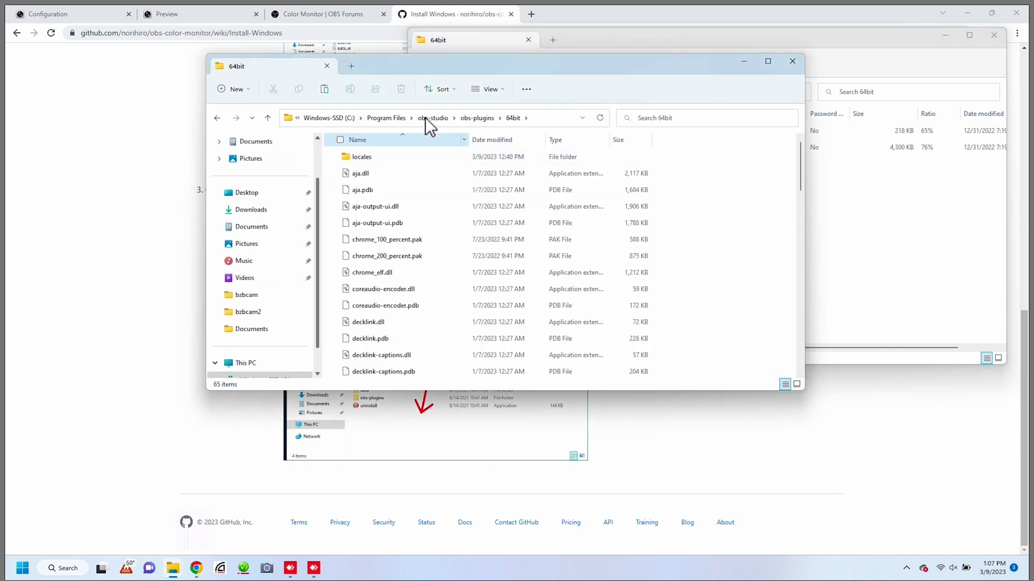
drag(541, 60, 338, 53)
click(659, 192)
drag(658, 193, 262, 270)
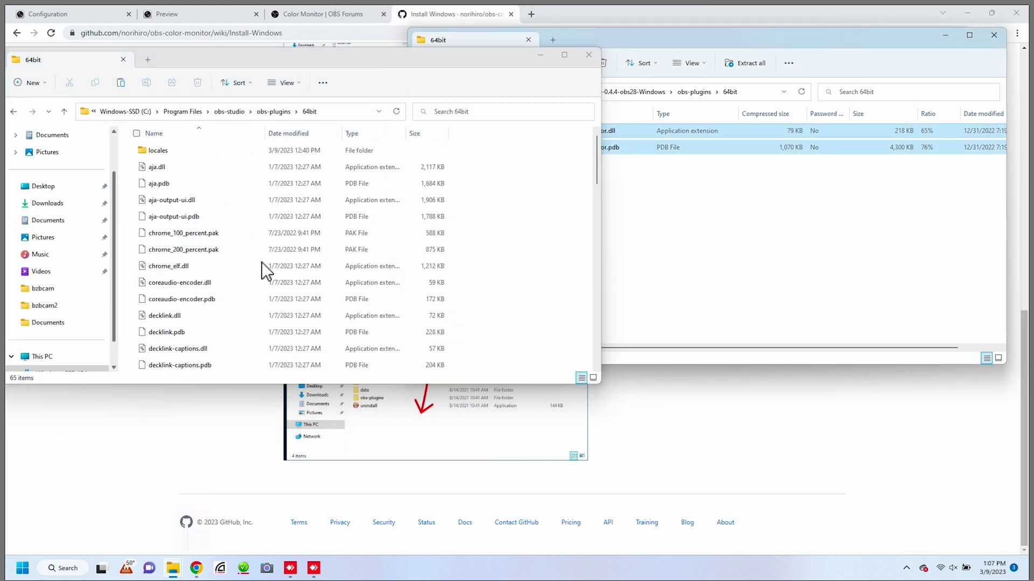
click(240, 234)
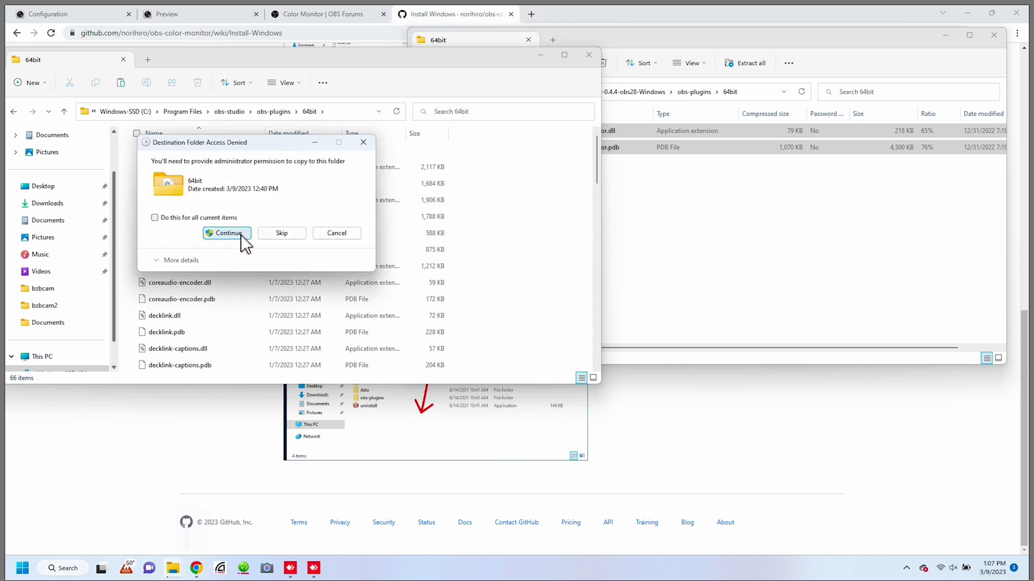
click(240, 234)
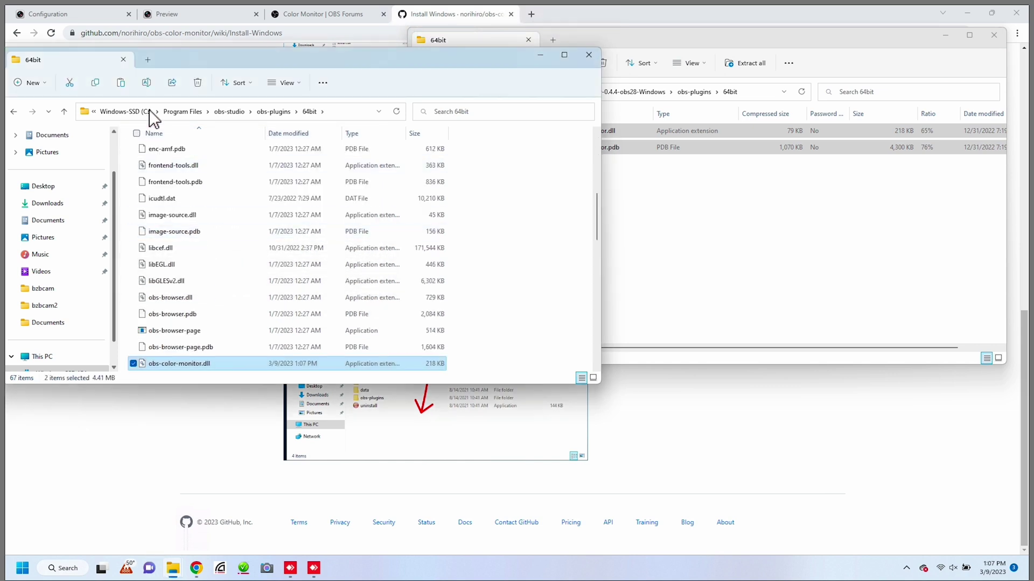
Step: Open obs-studio\data in the install window and data\obs-plugins in the zip window
click(237, 113)
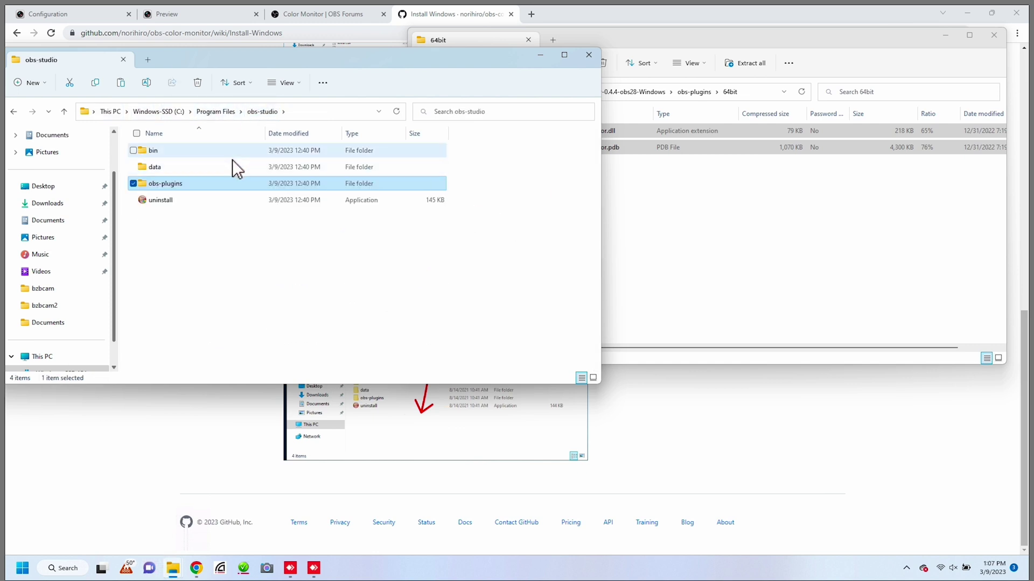
double_click(228, 167)
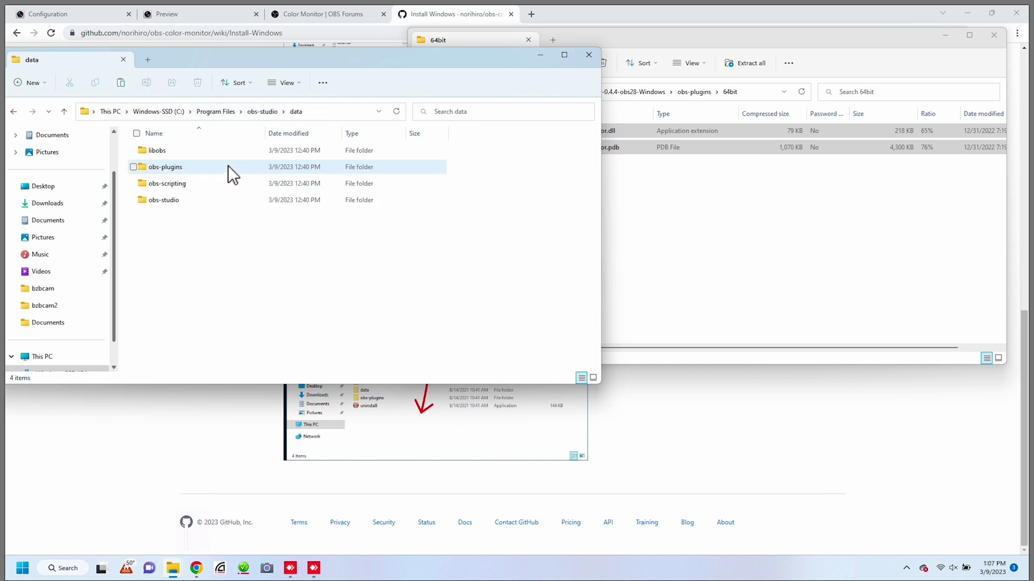
click(602, 207)
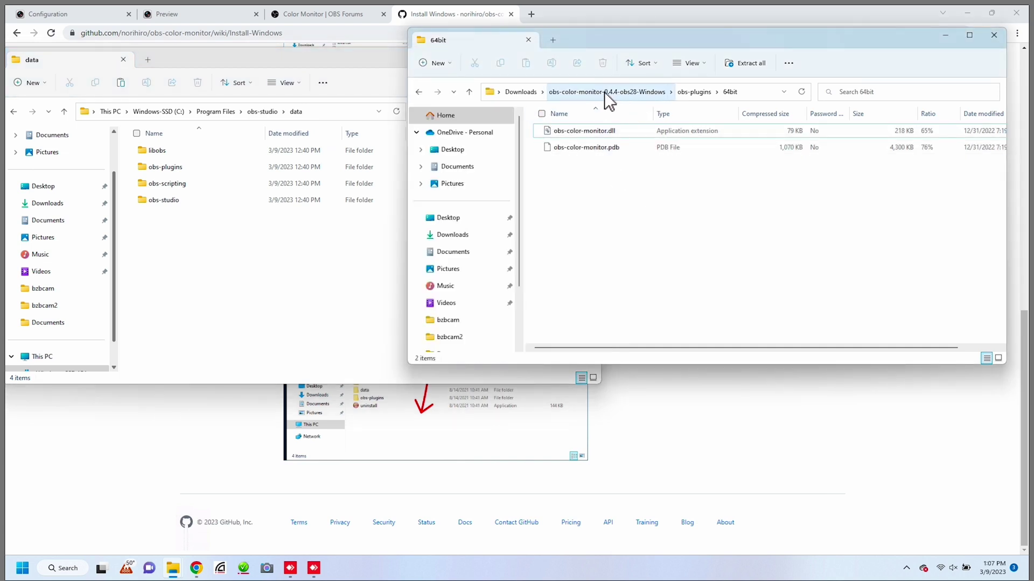
click(582, 95)
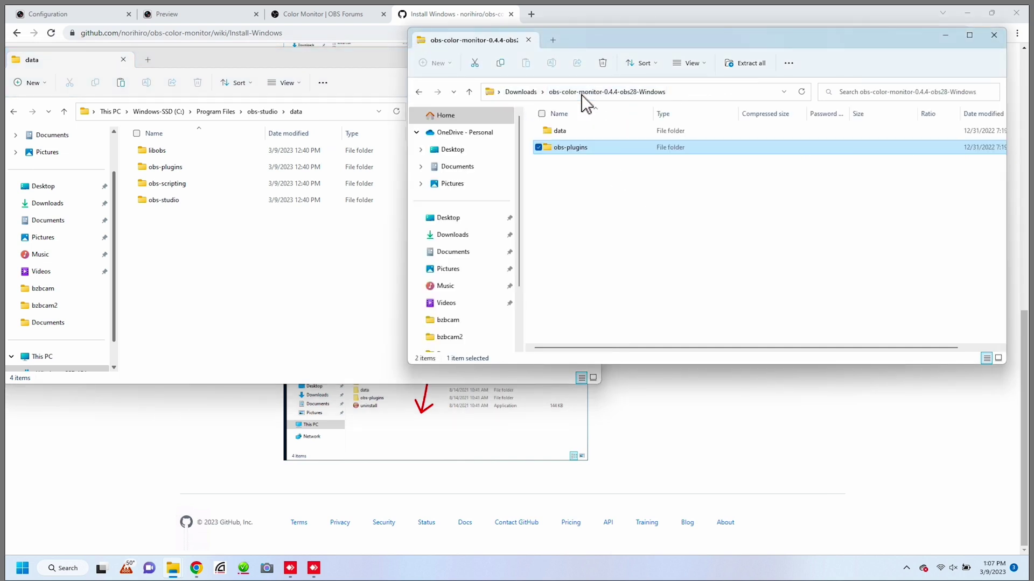
double_click(557, 133)
double_click(567, 133)
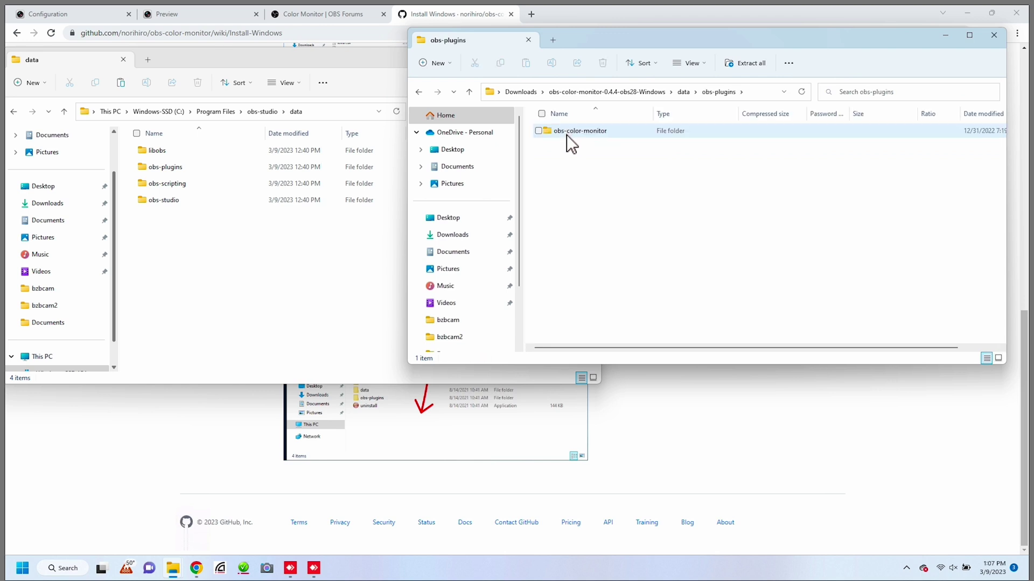
double_click(566, 133)
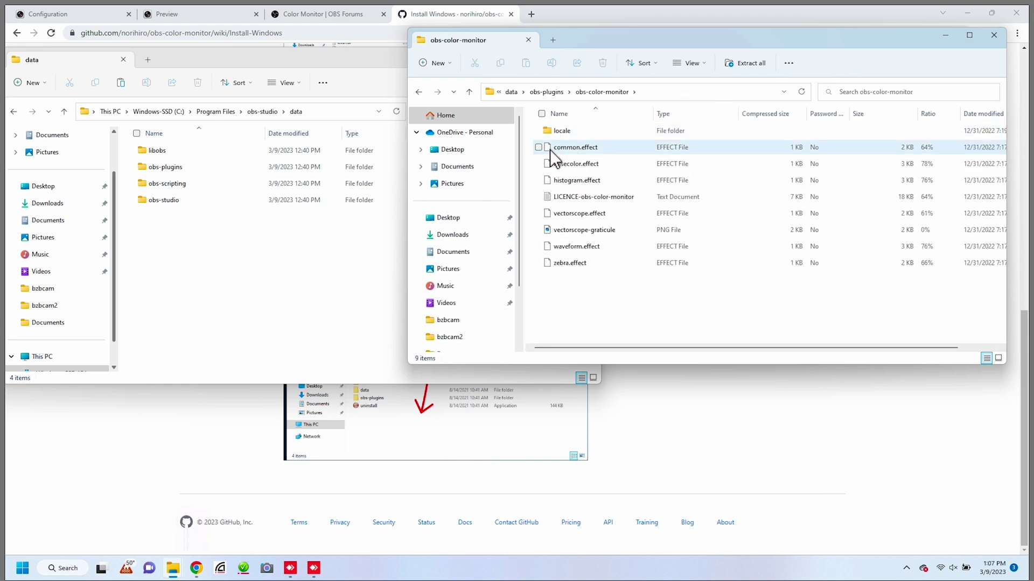
click(419, 92)
Step: Drag the obs-color-monitor folder into the installed data\obs-plugins folder
click(258, 221)
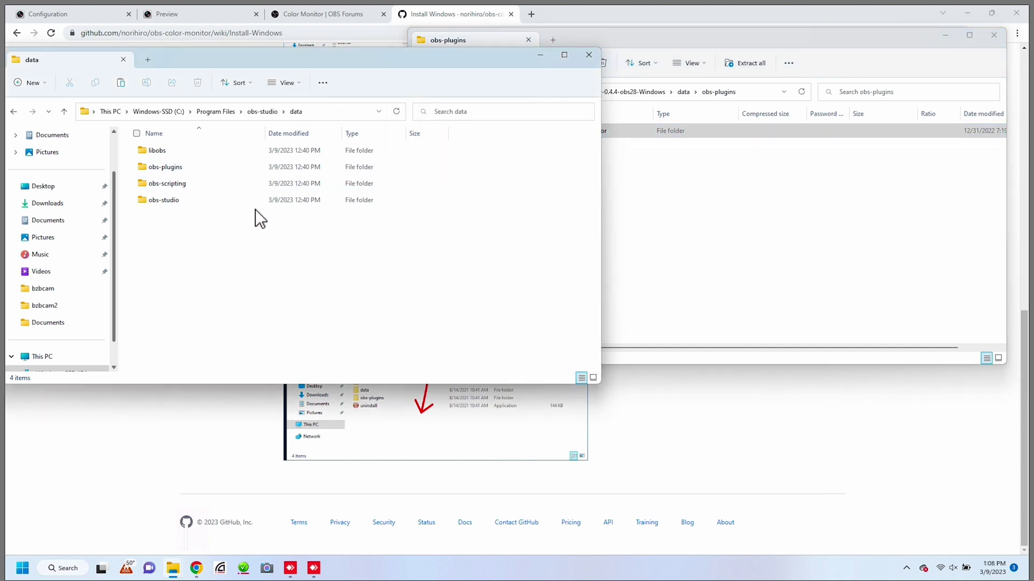
click(238, 171)
double_click(239, 171)
click(618, 246)
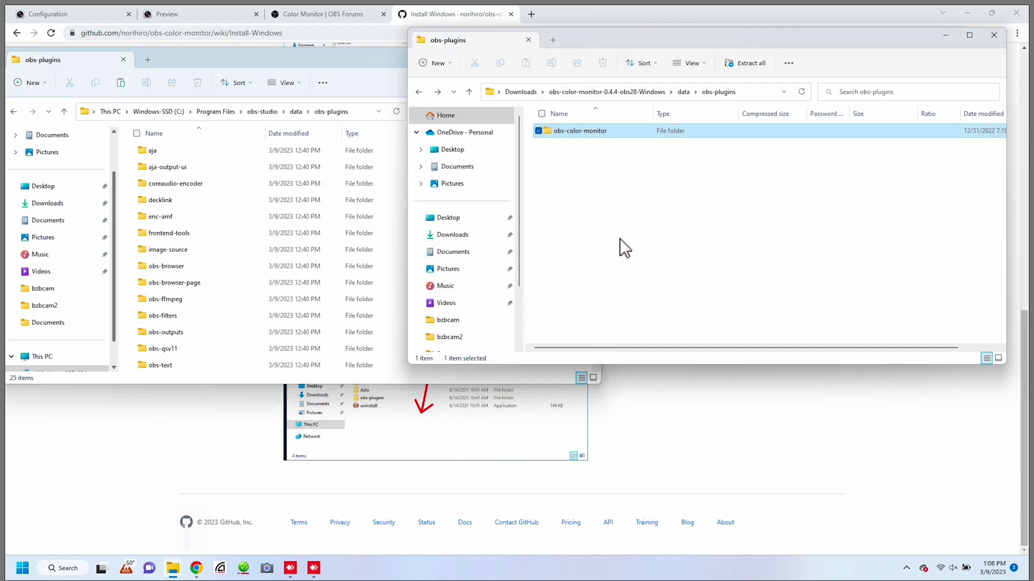
drag(607, 135, 253, 146)
Step: Finish the folder copy, then add a Scope Dock titled 'Scope Dock' with Program as source
click(487, 214)
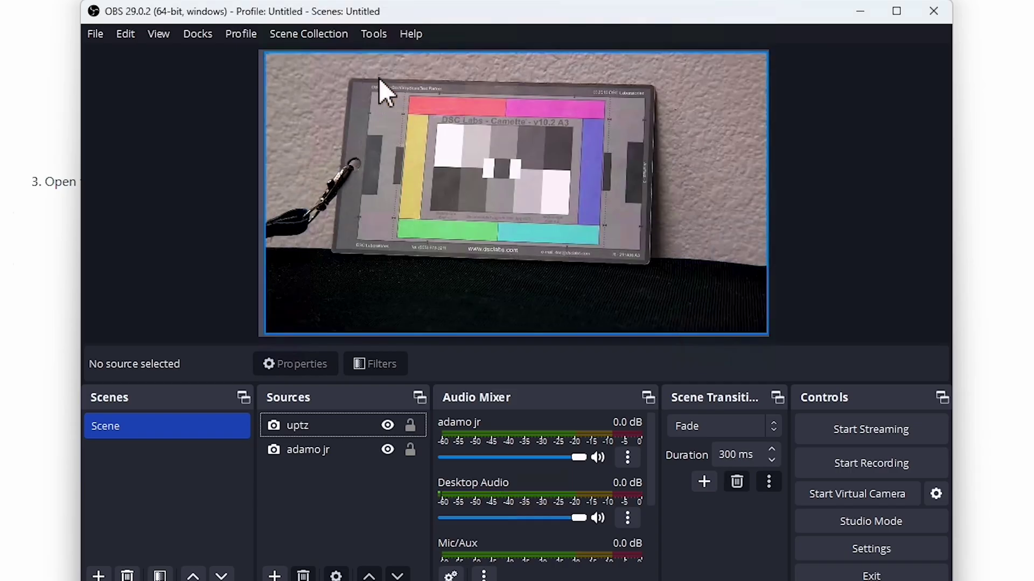
click(371, 35)
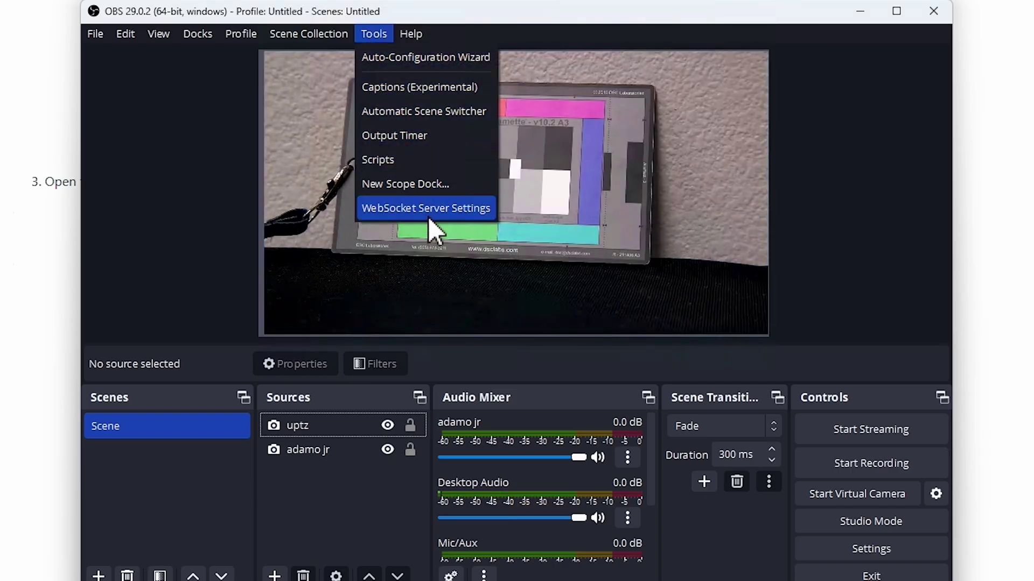
click(440, 183)
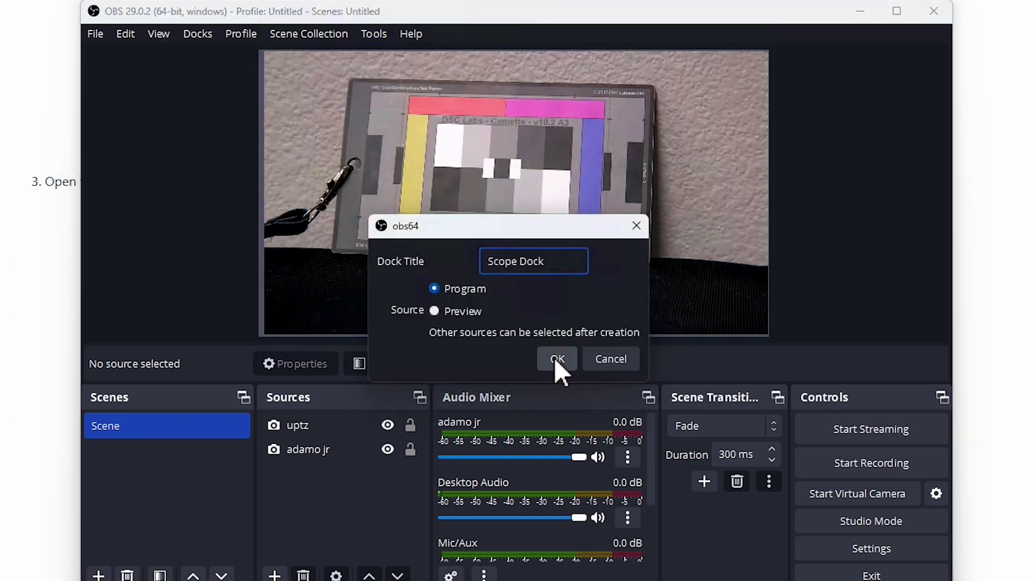
click(554, 358)
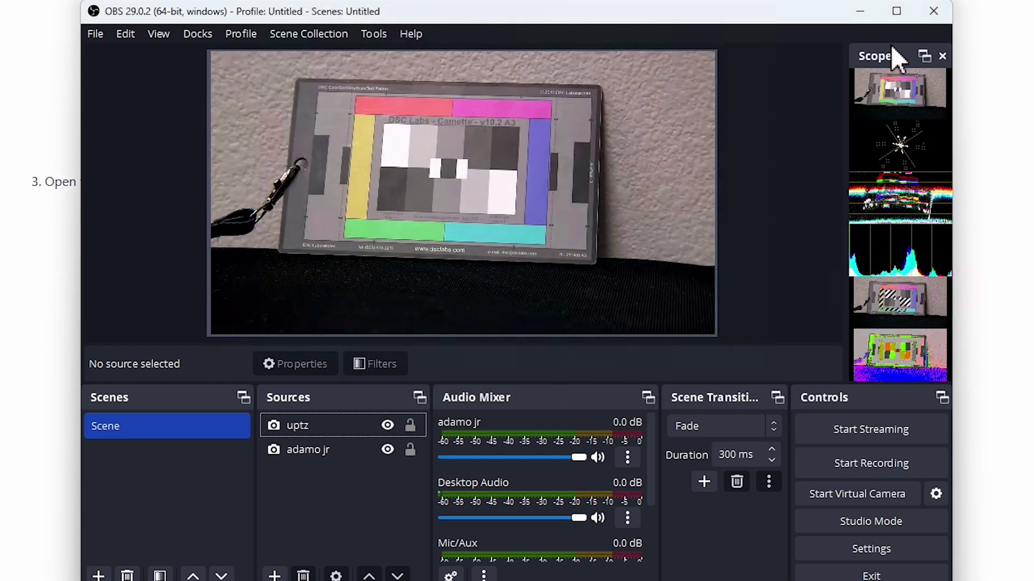
Step: Undock the Scope Dock from the right edge and re-dock it on the left beside the preview
drag(883, 58, 672, 19)
drag(351, 43, 220, 99)
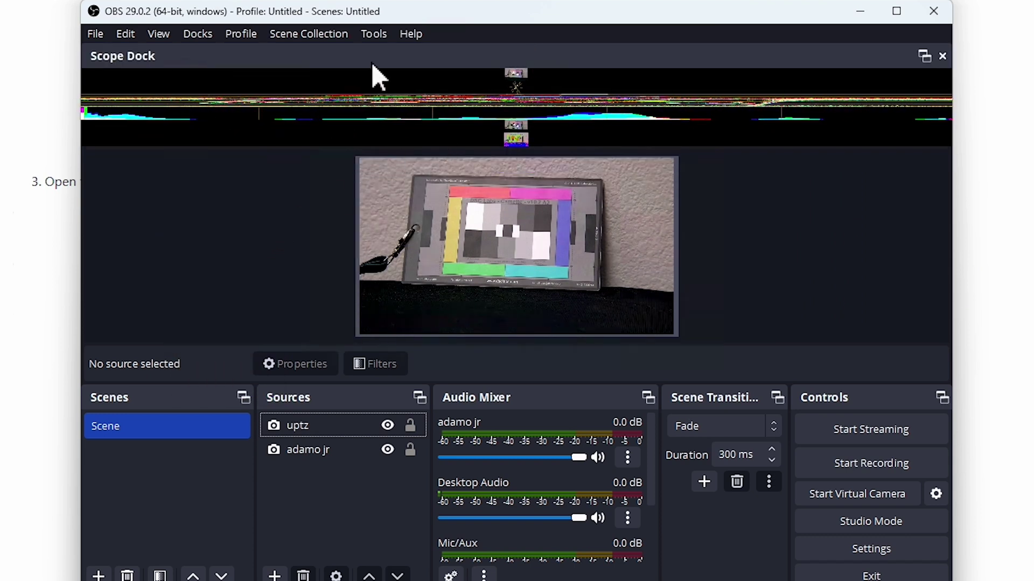
drag(372, 58, 122, 218)
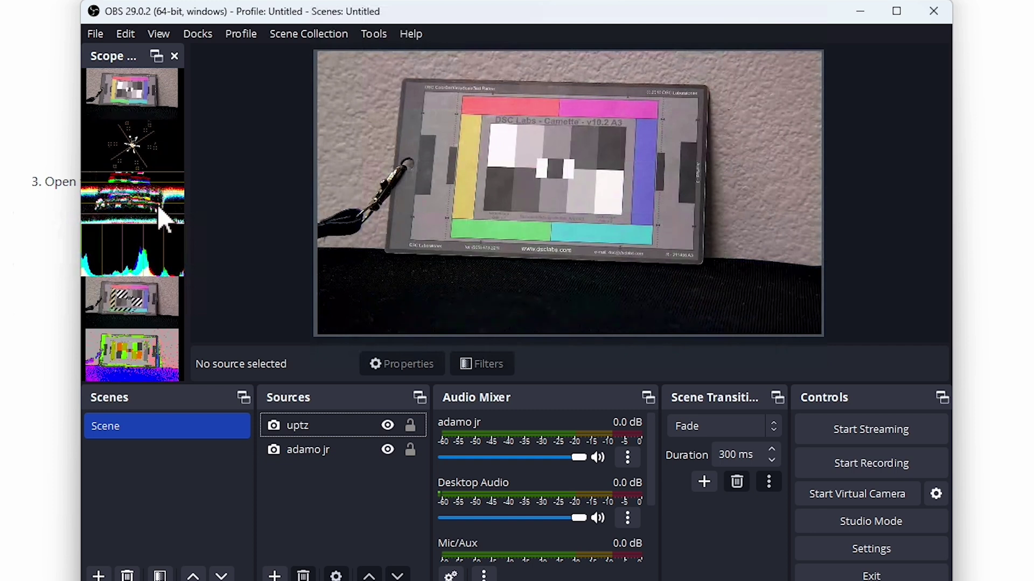
click(158, 56)
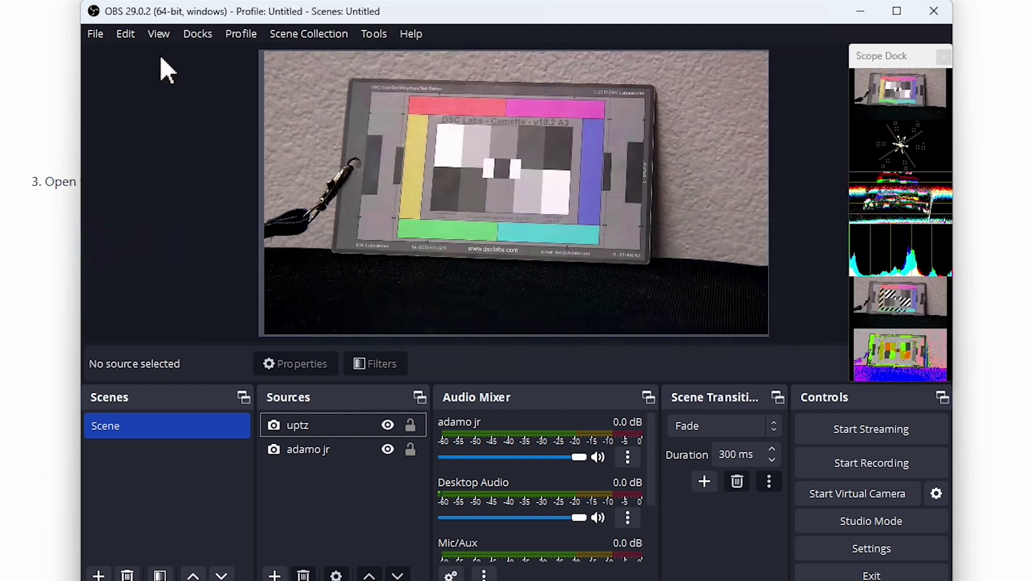
click(910, 54)
drag(910, 53, 141, 198)
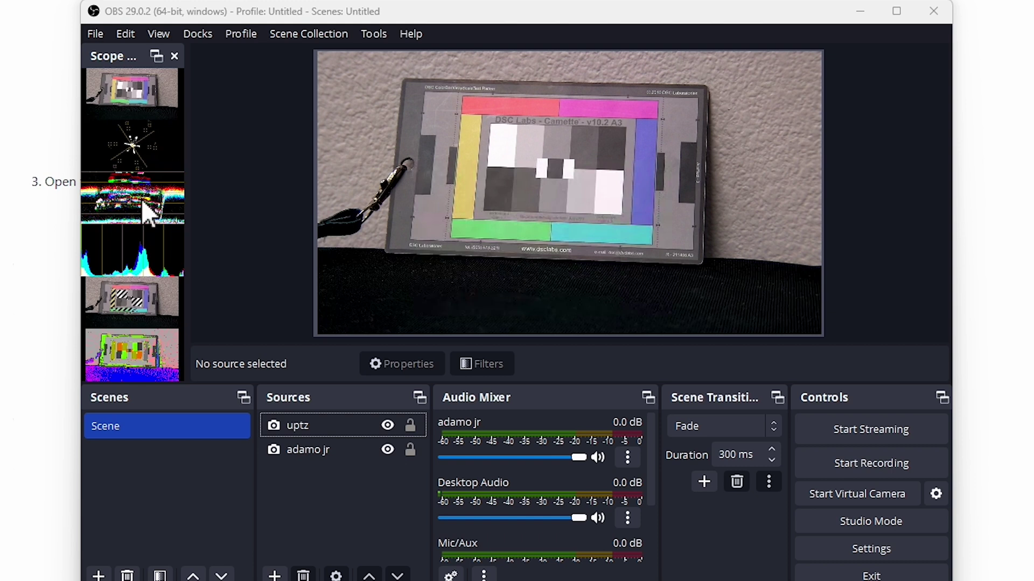
Step: Turn off the ROI, vectorscope and histogram views in the Scope Dock
right_click(114, 153)
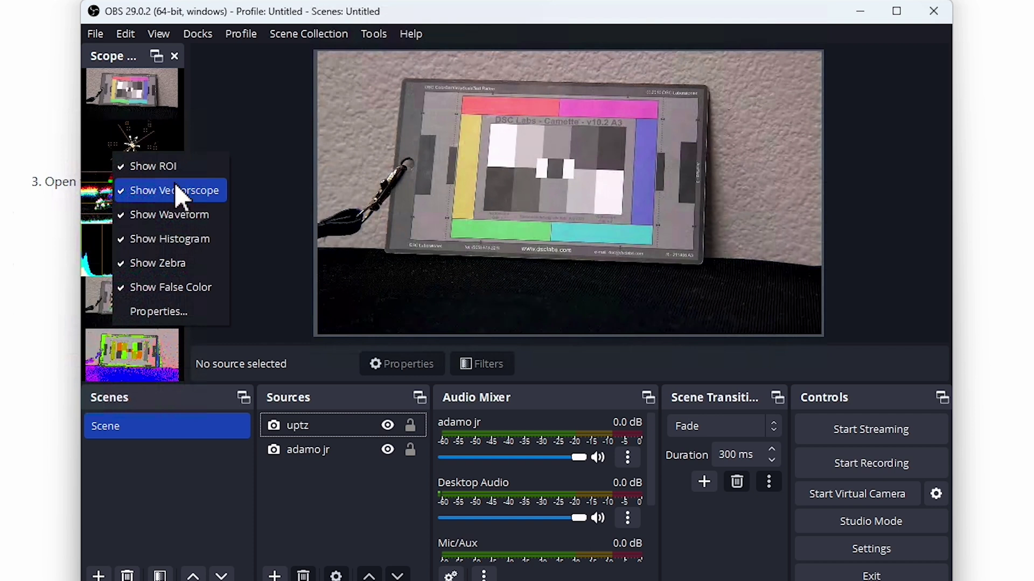
click(179, 166)
right_click(145, 130)
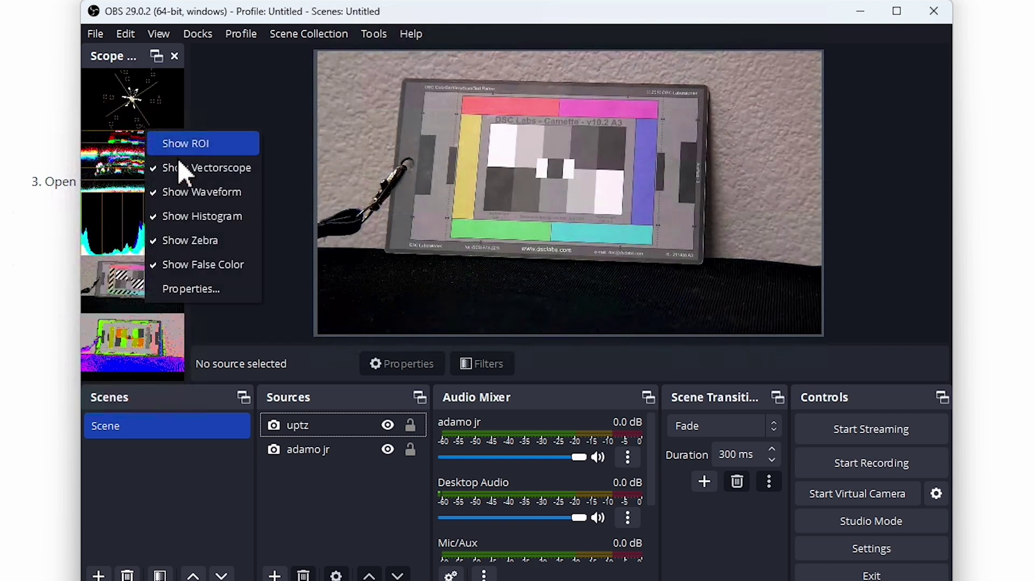
click(182, 170)
right_click(119, 146)
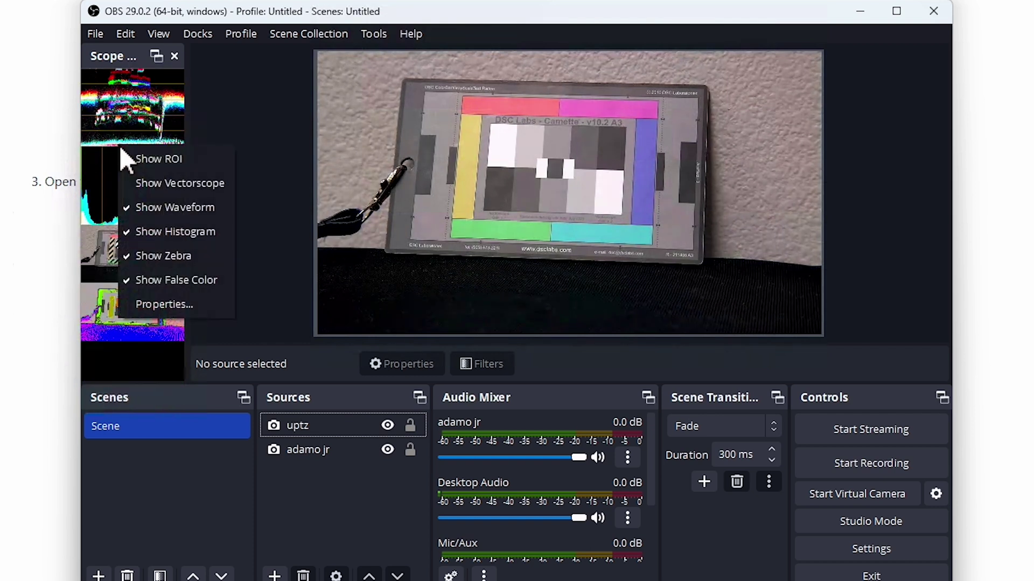
click(160, 232)
Step: Turn off zebra and false color, then widen the dock to enlarge the waveform
right_click(154, 213)
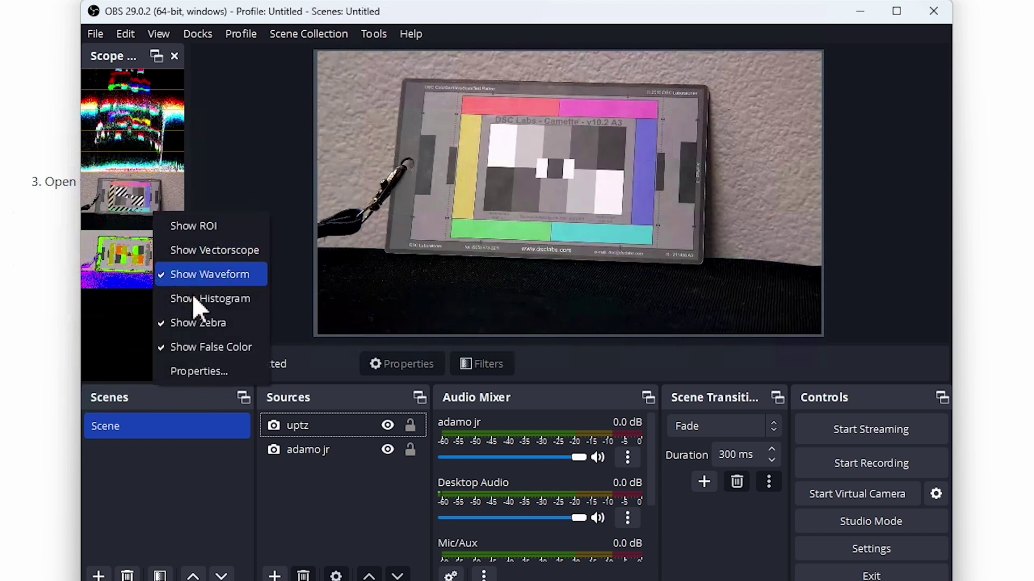
click(190, 321)
right_click(130, 206)
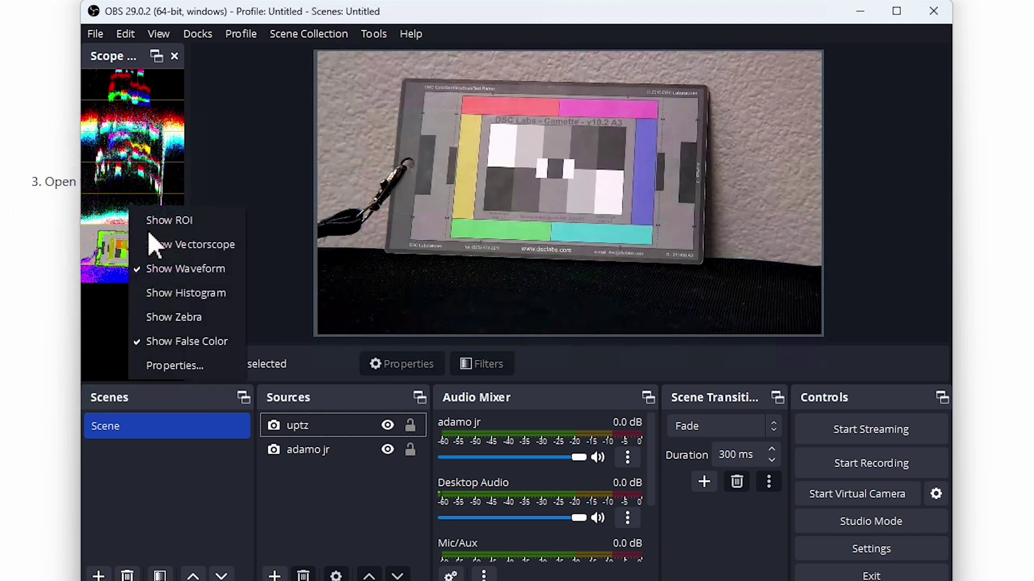
click(193, 340)
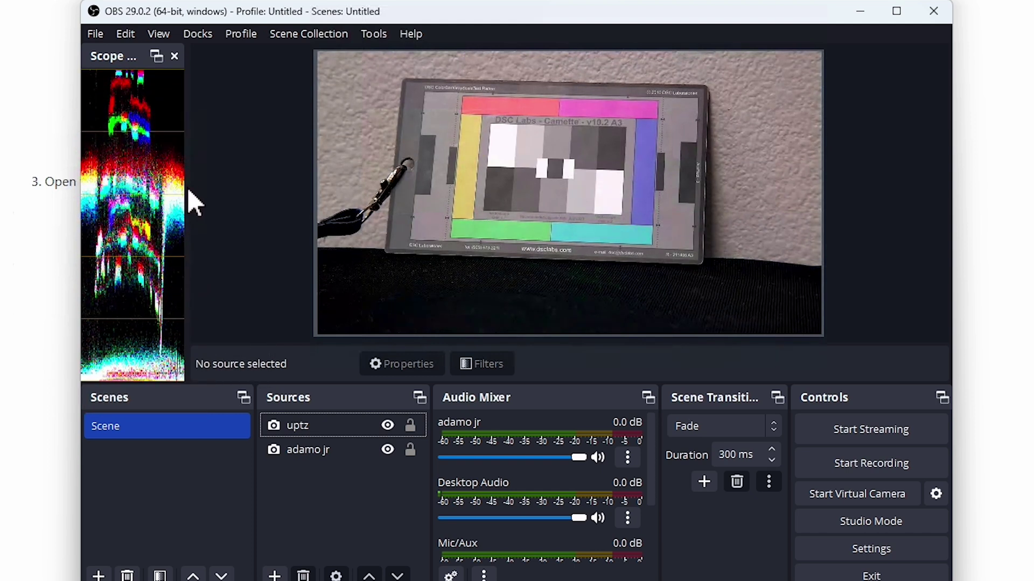
drag(189, 186, 306, 185)
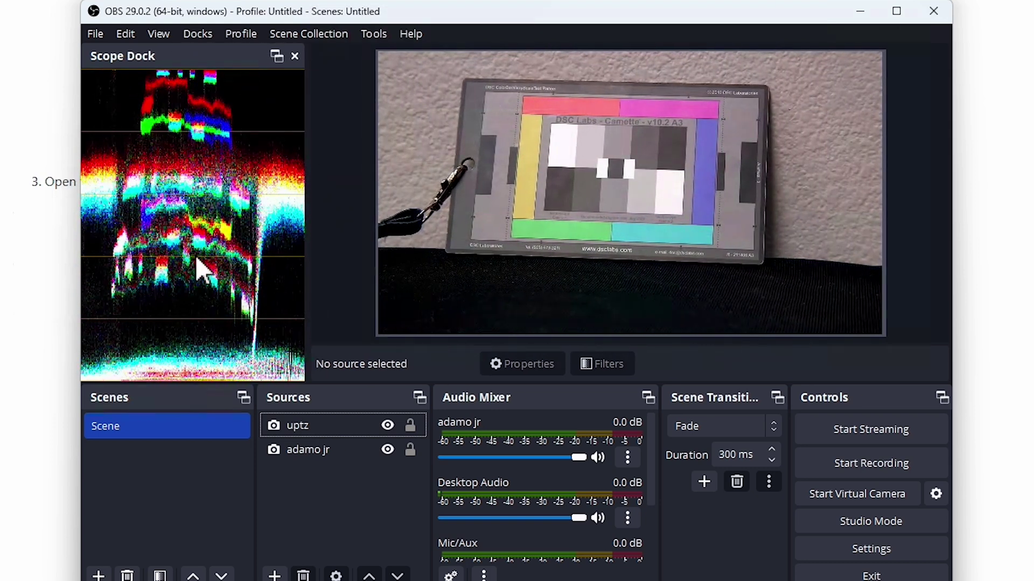
right_click(215, 245)
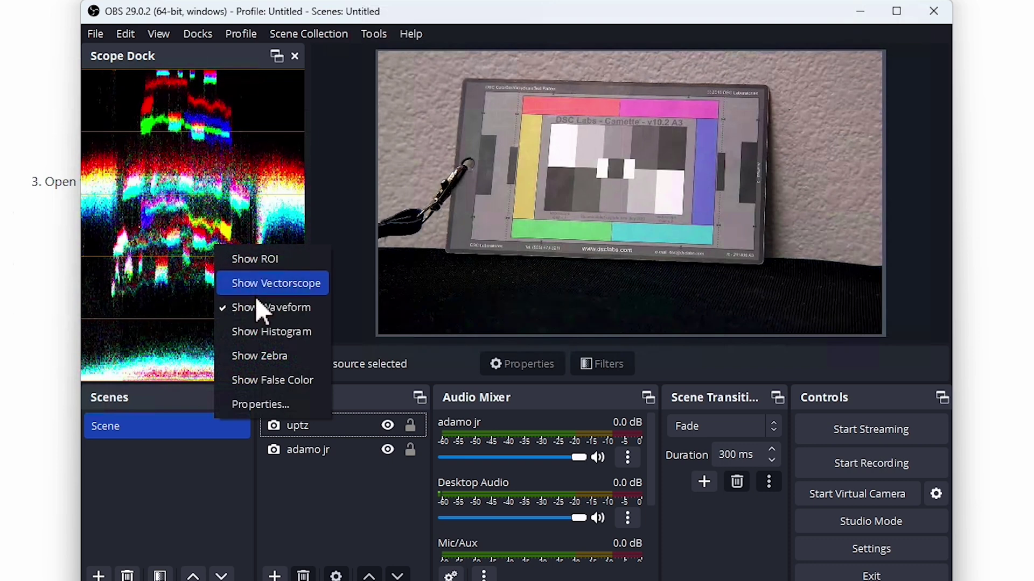
Step: In the scope Properties, compare Luma, YUV, RGB and Chroma waveform components
click(233, 404)
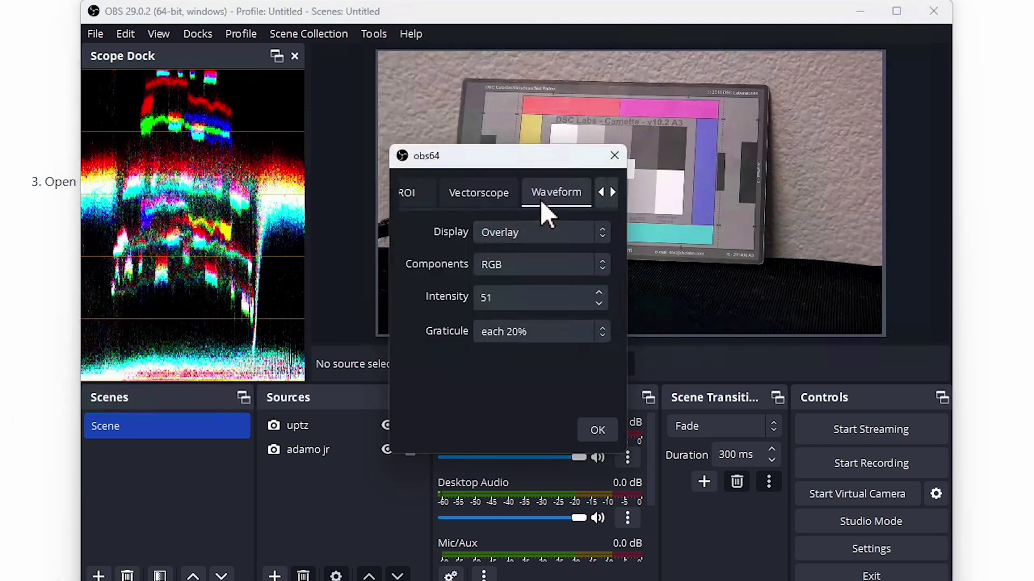
click(598, 267)
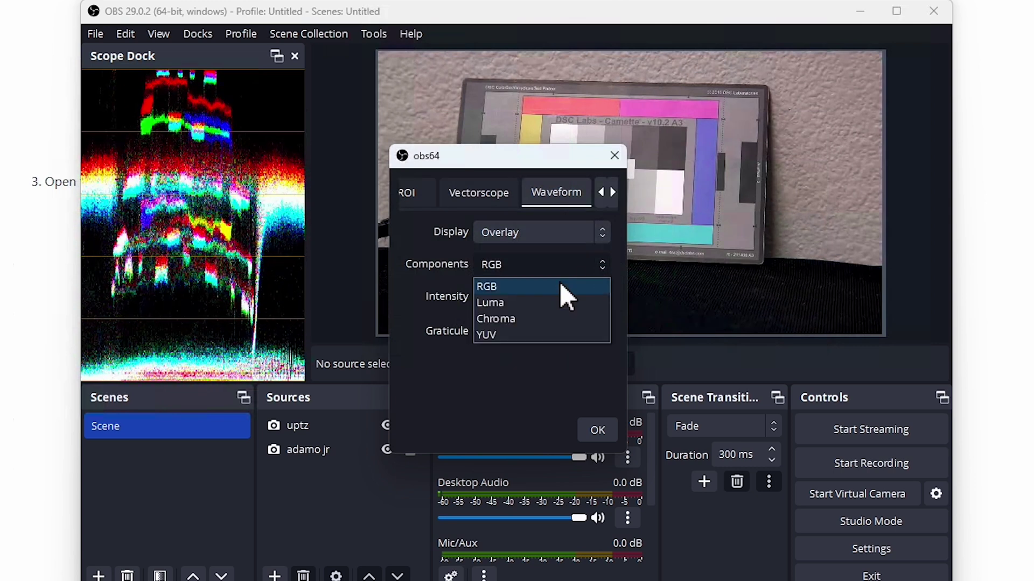
click(549, 304)
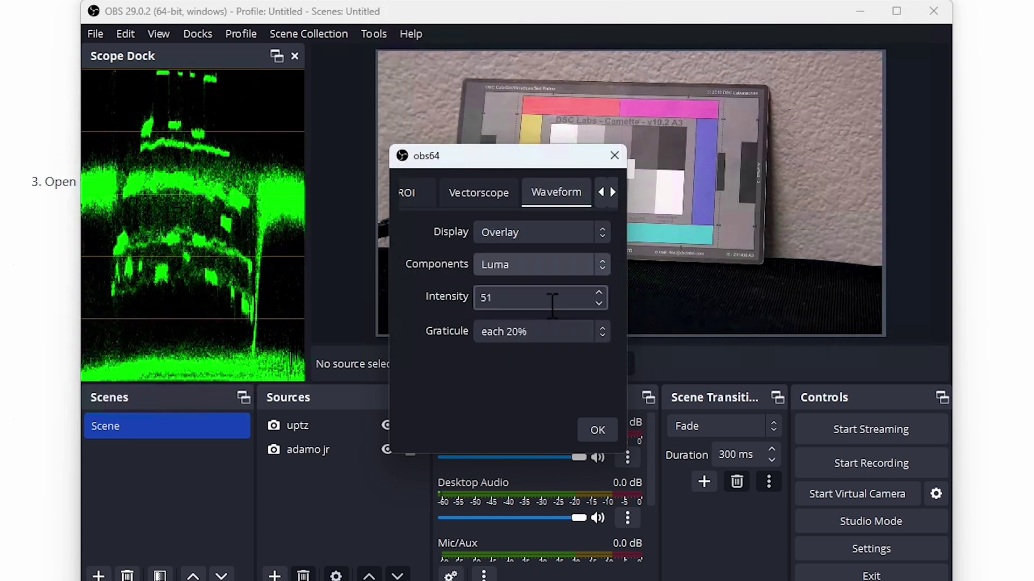
click(593, 263)
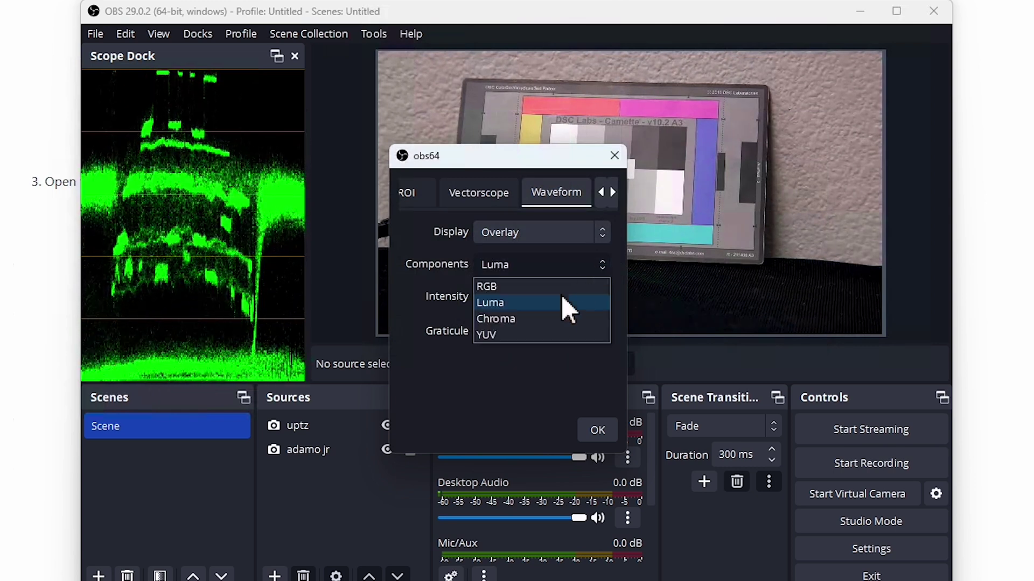
click(546, 331)
click(573, 263)
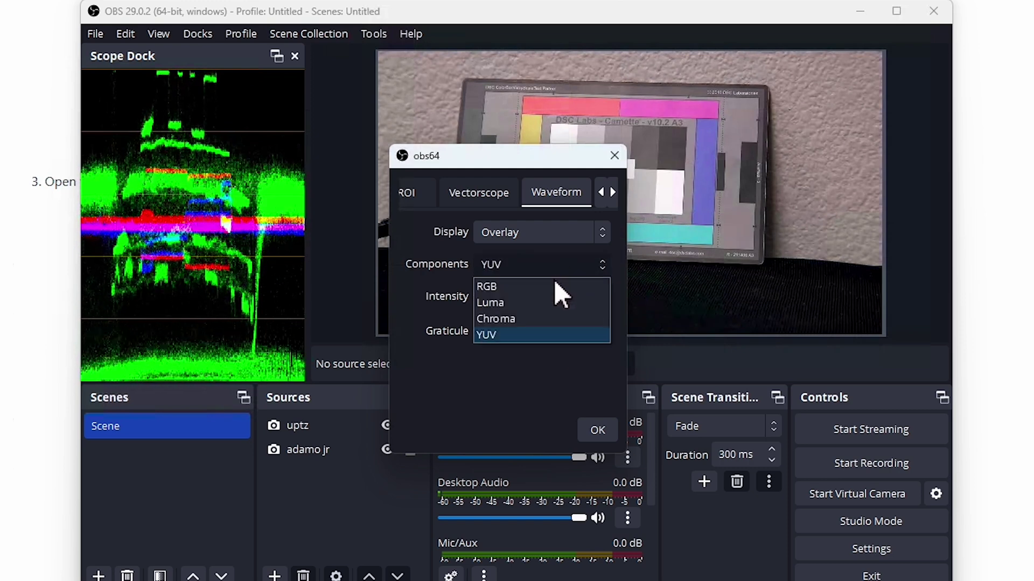
click(551, 286)
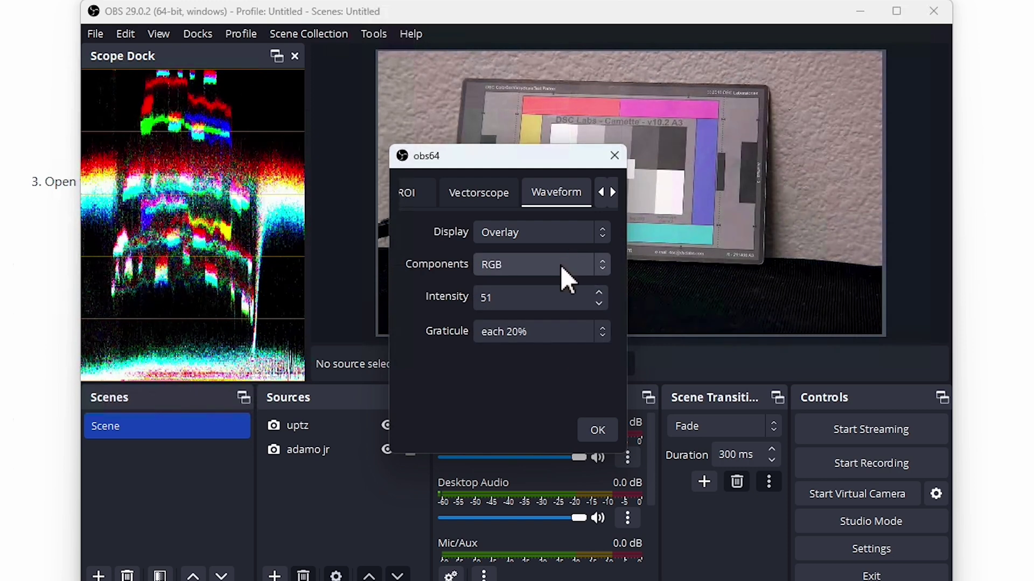
click(561, 265)
click(528, 315)
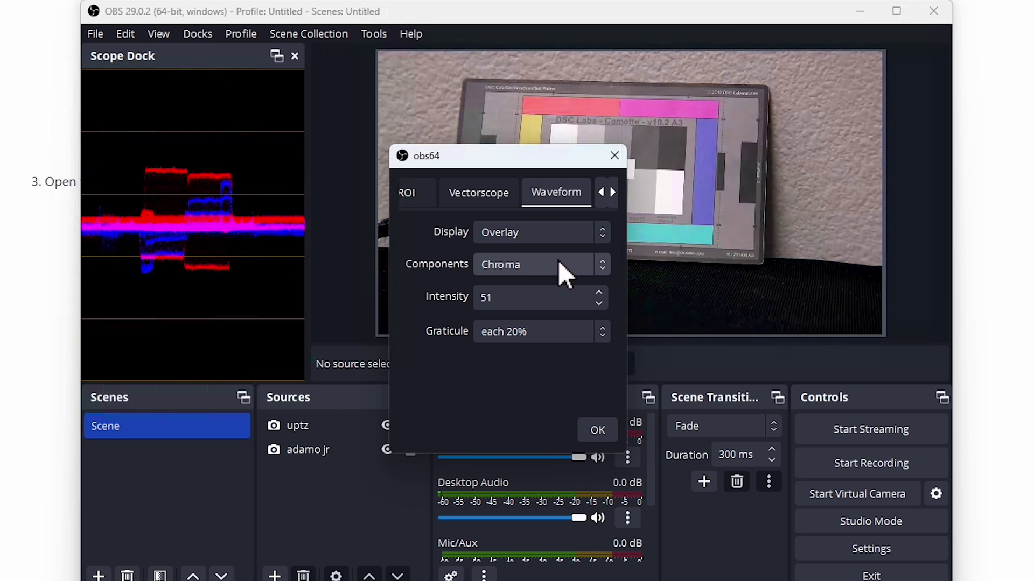
click(557, 261)
click(544, 285)
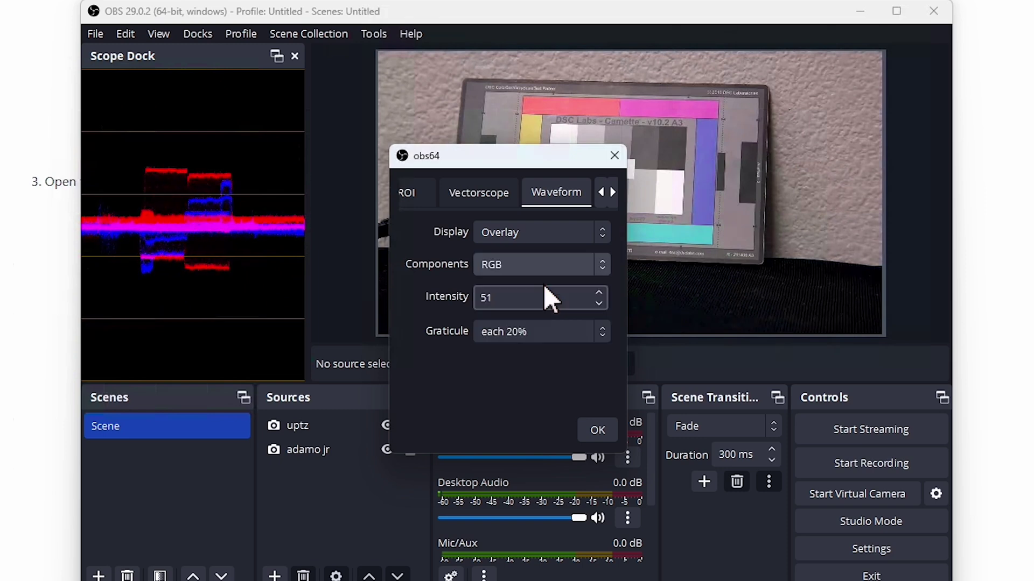
Step: Keep Overlay display mode, set waveform Components to Luma, and close the properties
click(570, 234)
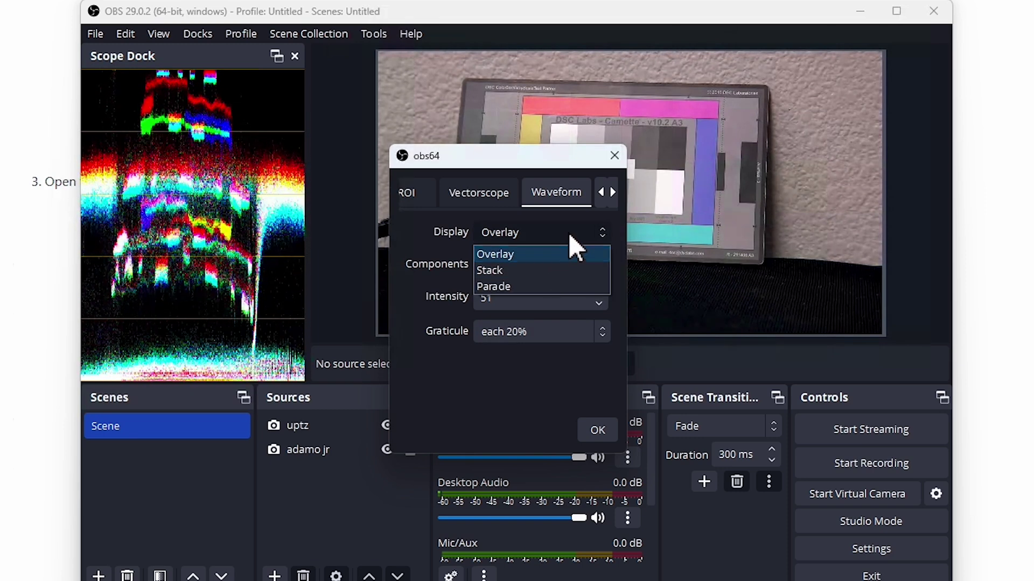
click(568, 233)
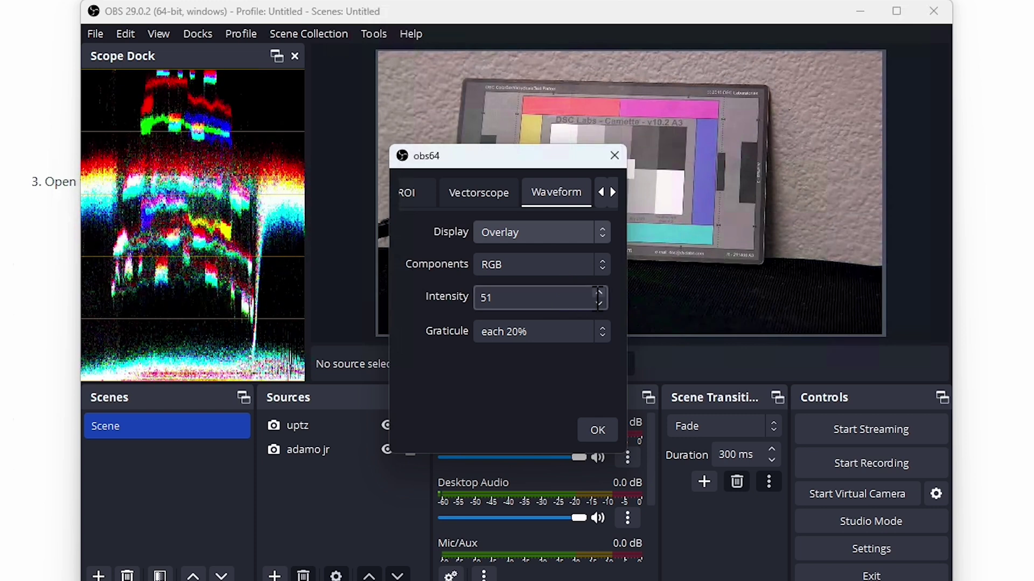
click(583, 260)
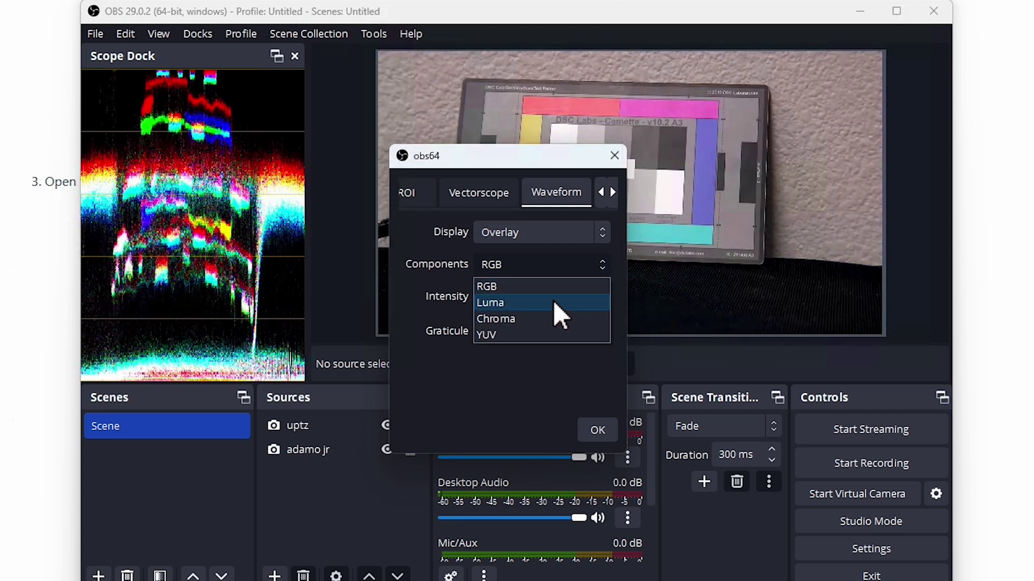
click(528, 320)
click(544, 262)
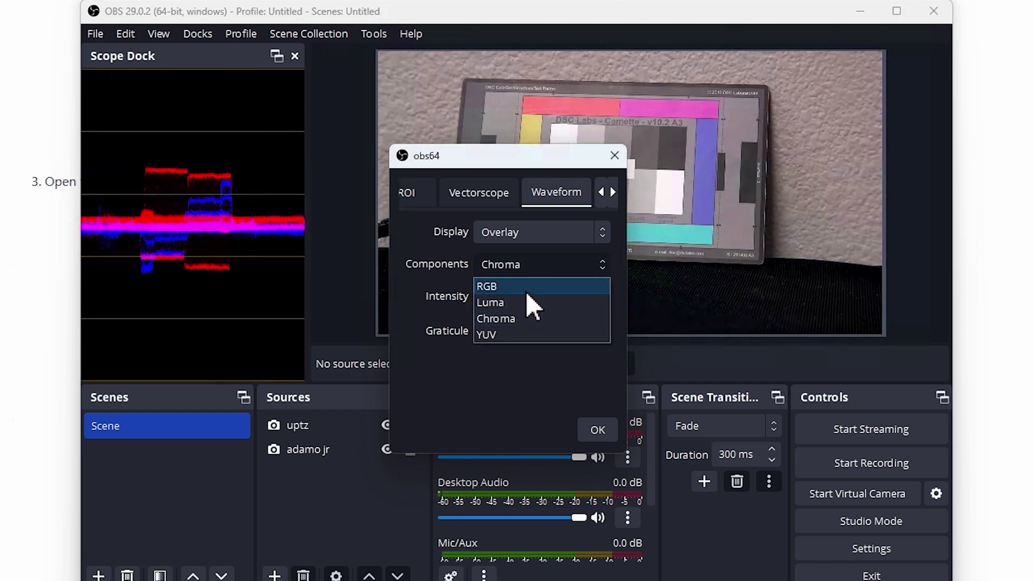
click(526, 291)
click(530, 264)
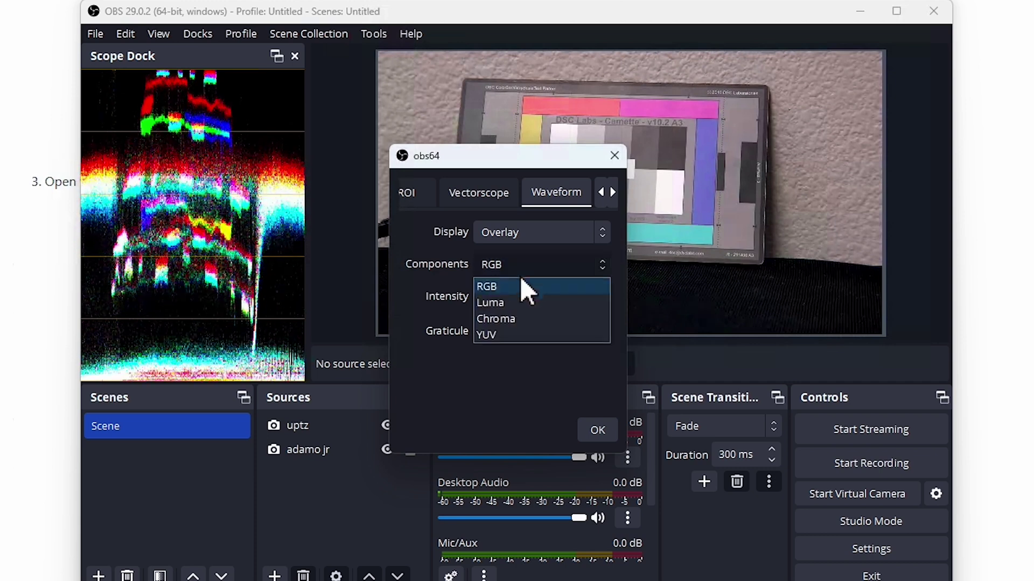
click(508, 301)
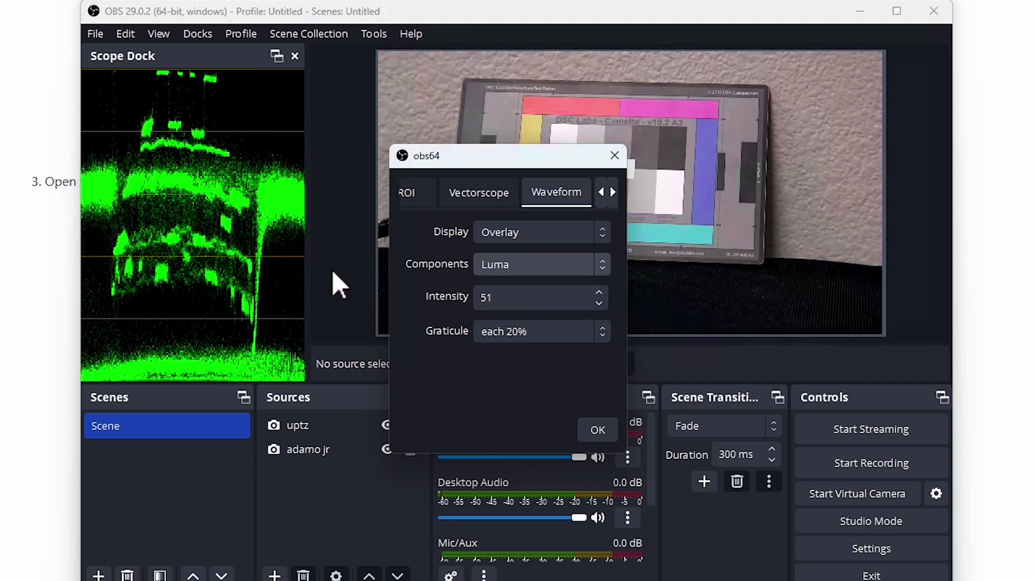
click(613, 159)
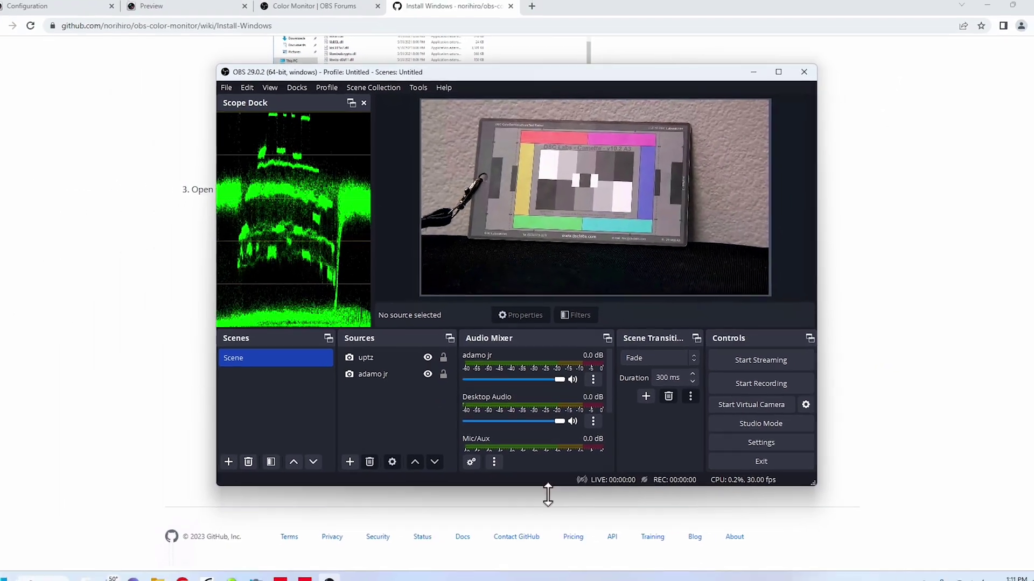
click(778, 71)
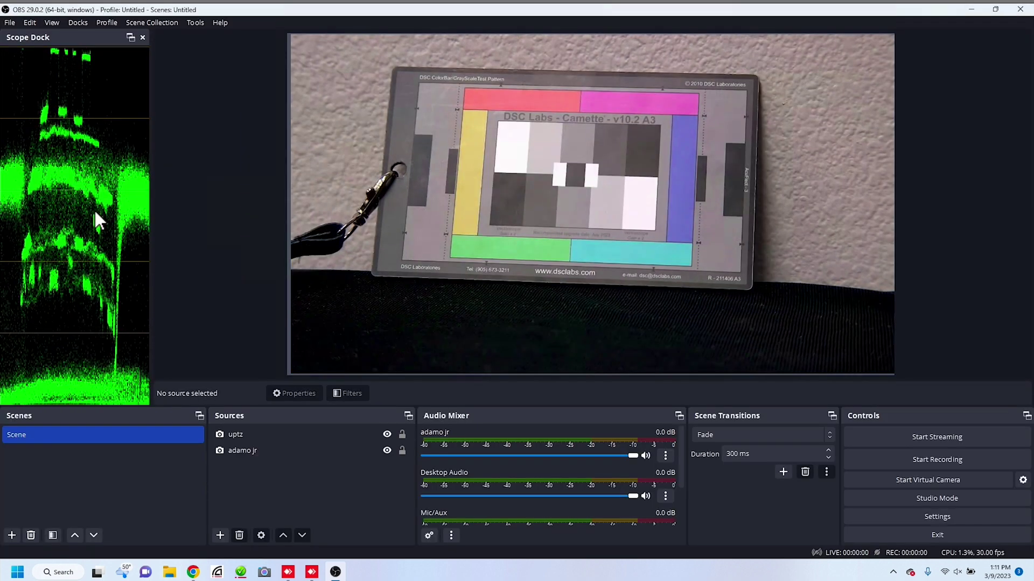
right_click(94, 209)
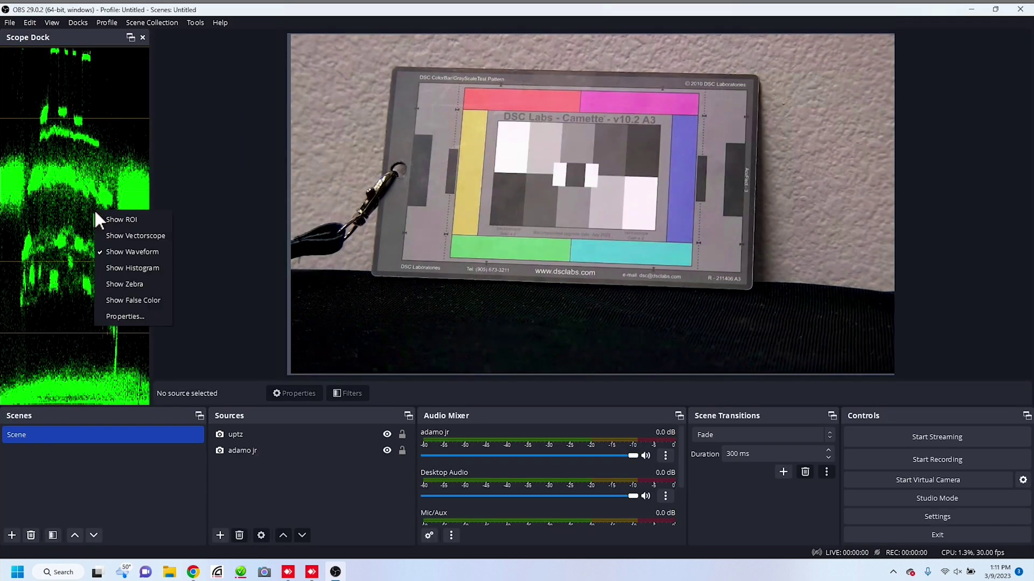
click(137, 301)
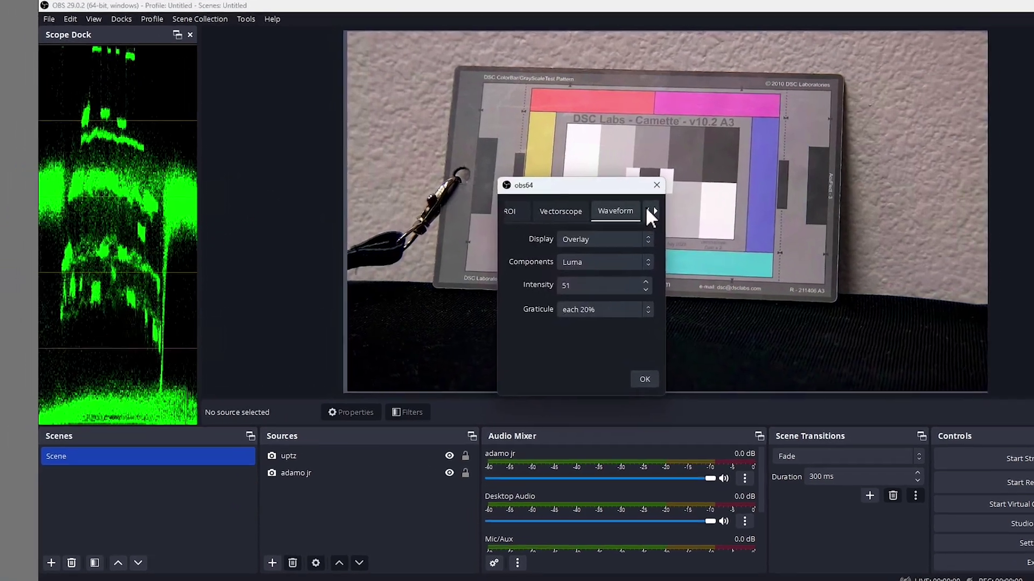
click(580, 211)
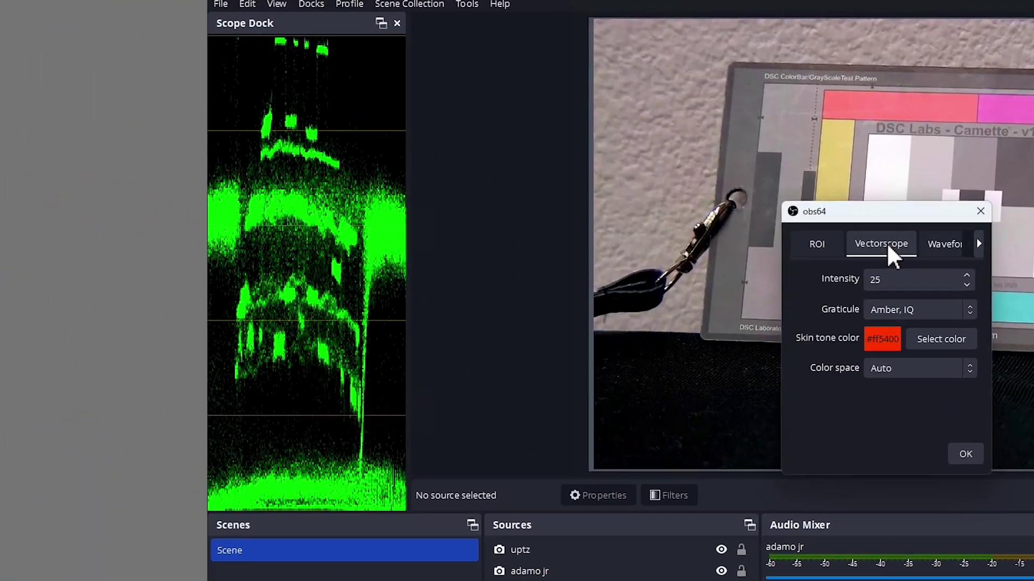
click(816, 245)
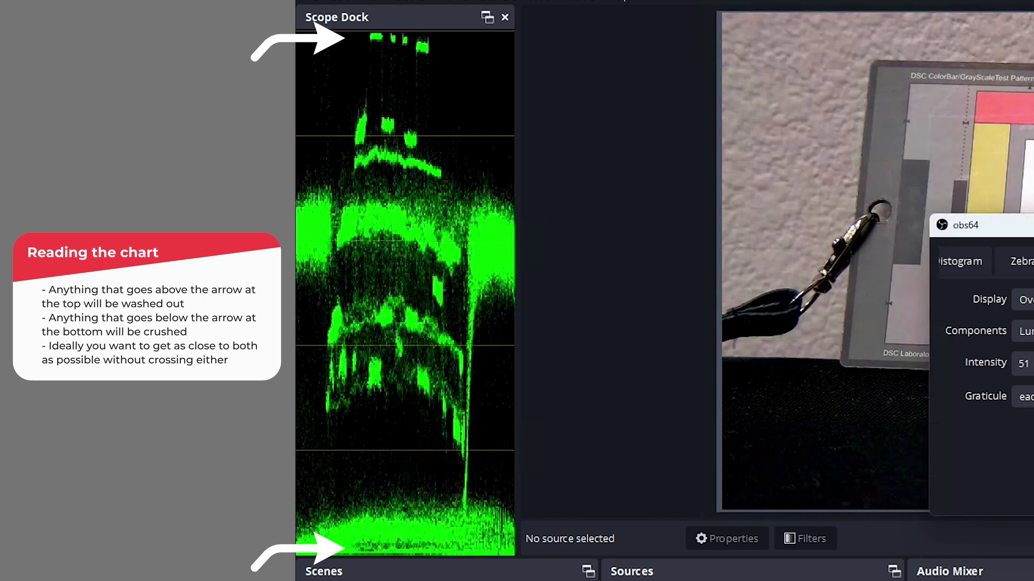
key(Escape)
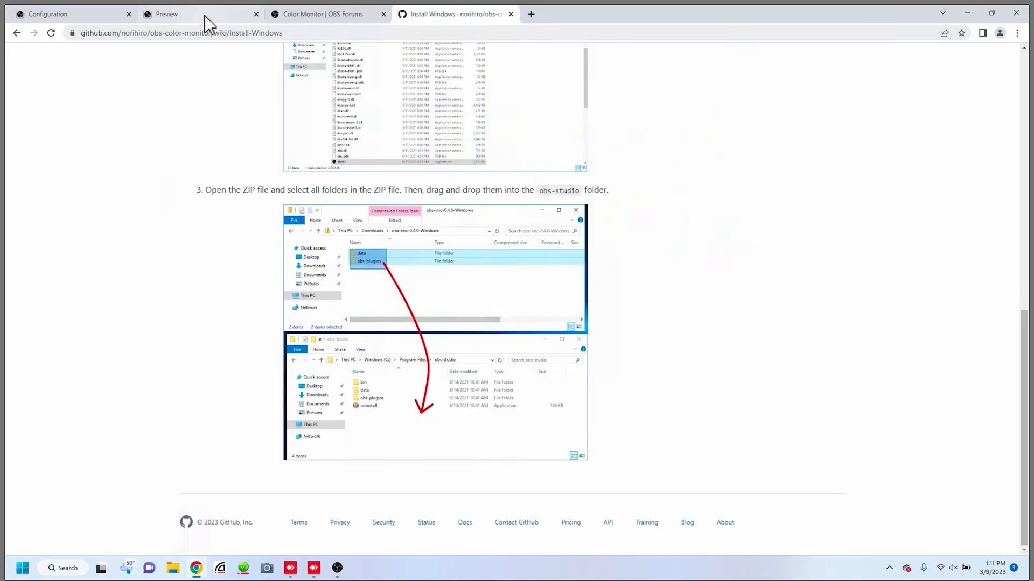
click(205, 15)
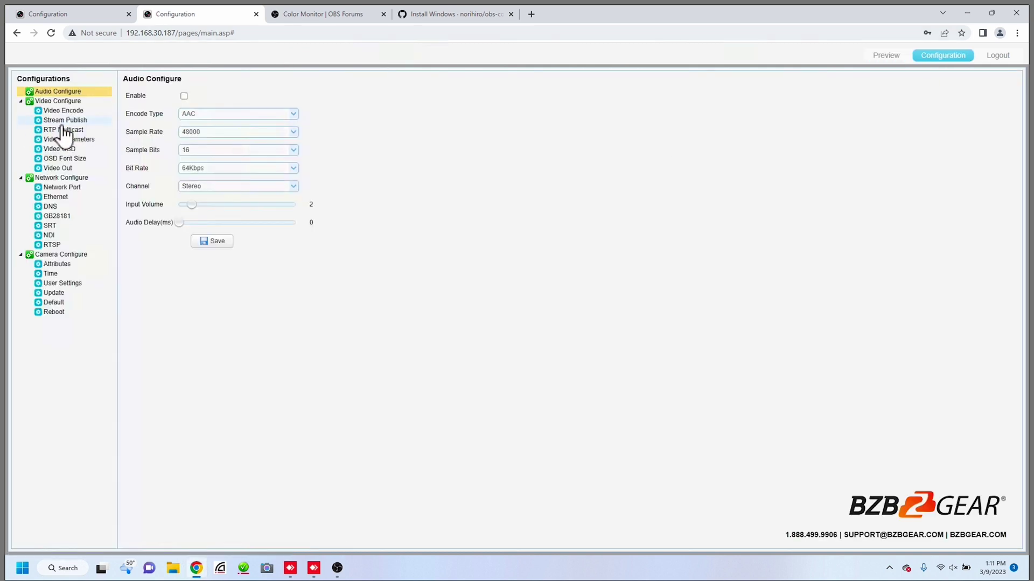
Step: Switch the camera's exposure mode to Manual under Video Parameters > Exposure
click(63, 139)
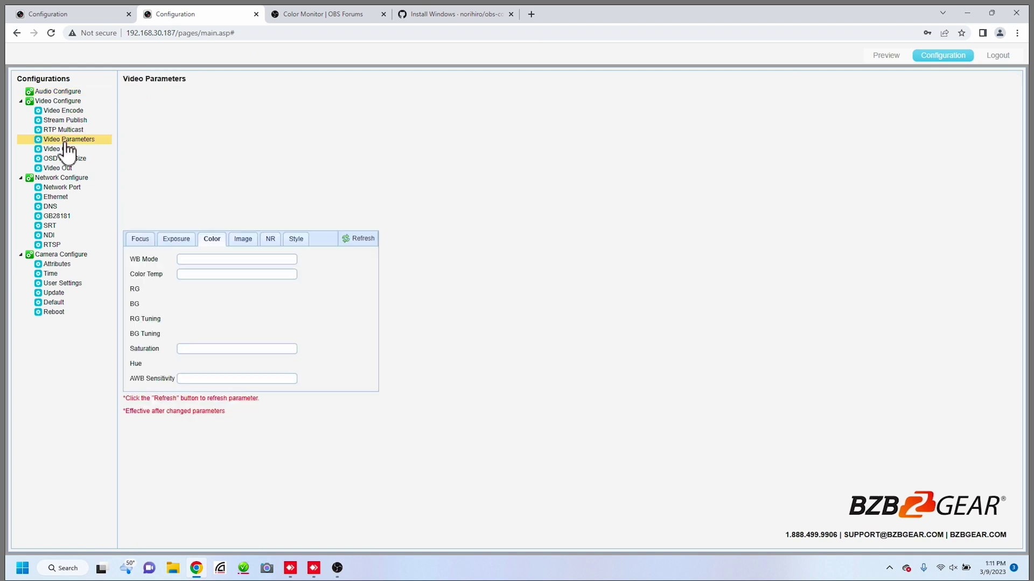
click(183, 239)
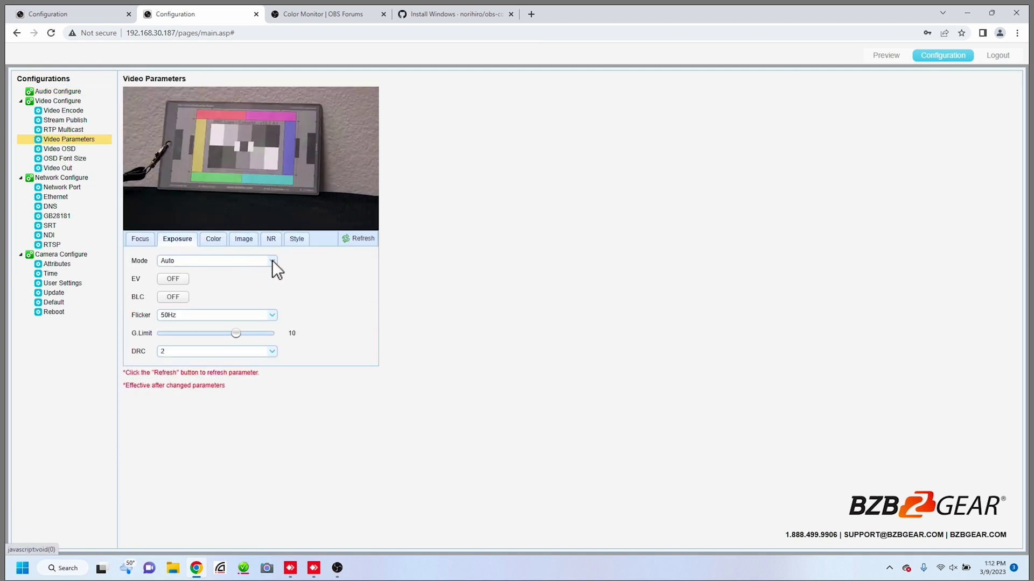
click(273, 263)
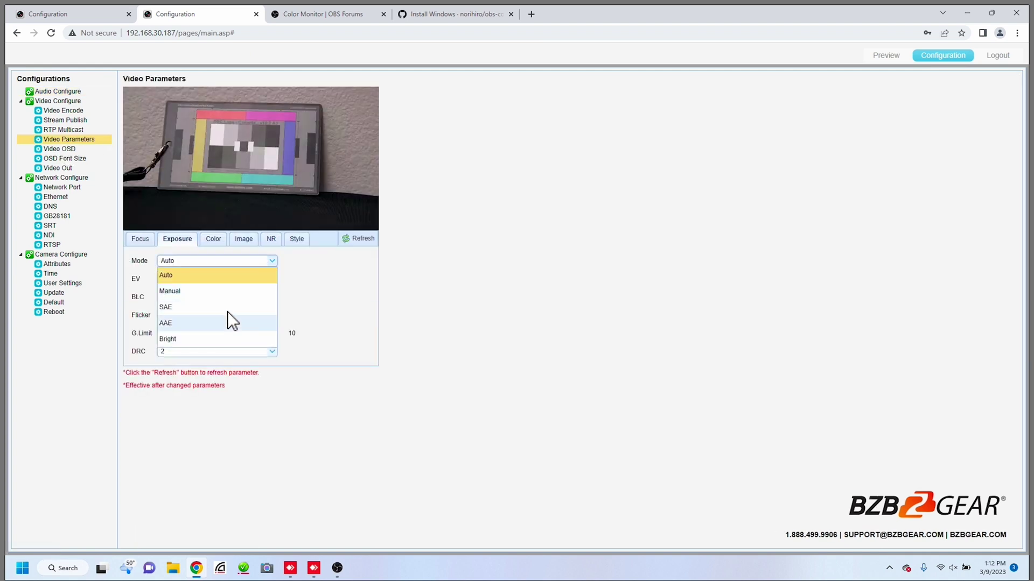
click(241, 292)
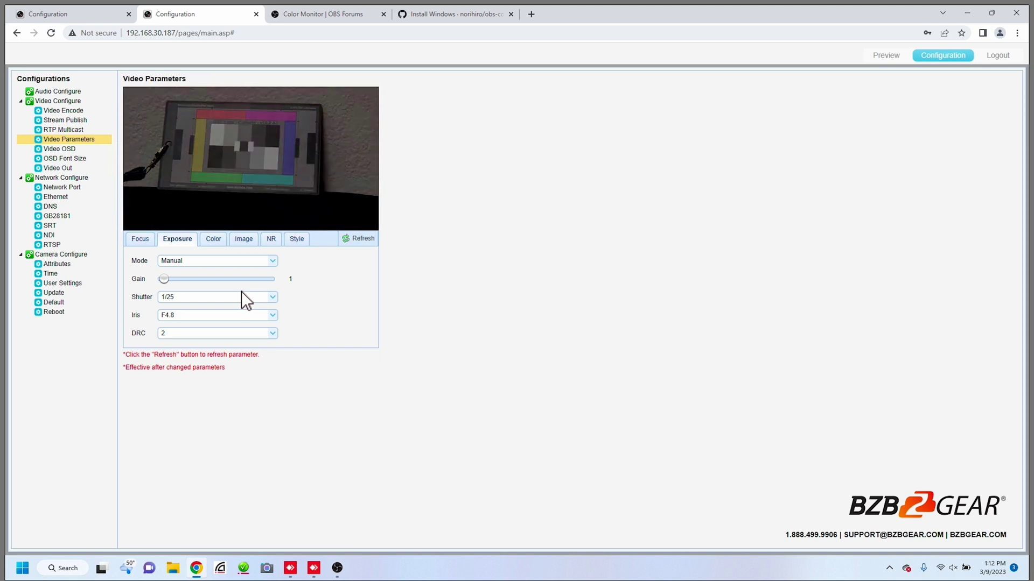
Step: Set the shutter speed to 1/60, leaving the iris at F4.8
click(273, 299)
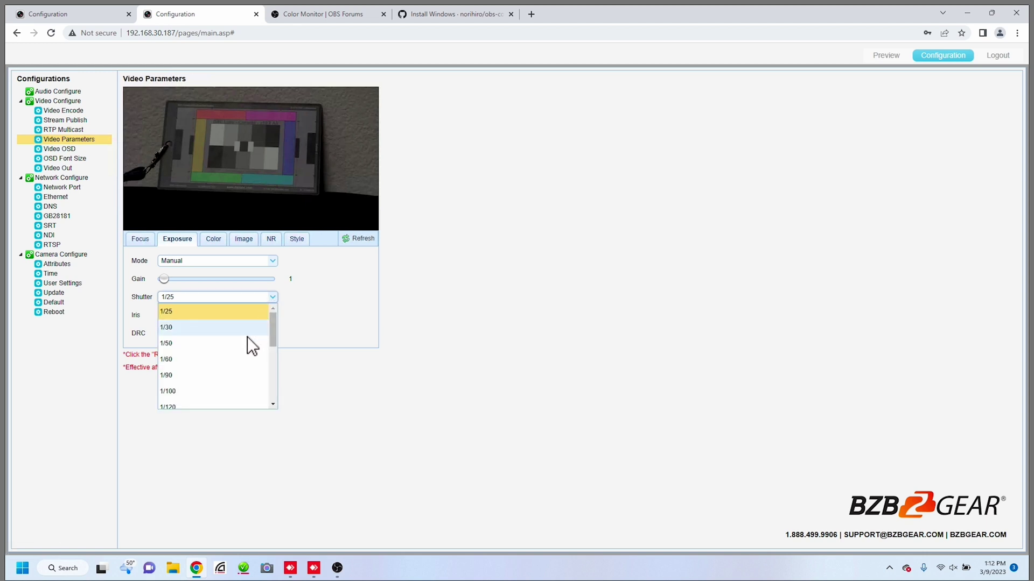
click(236, 360)
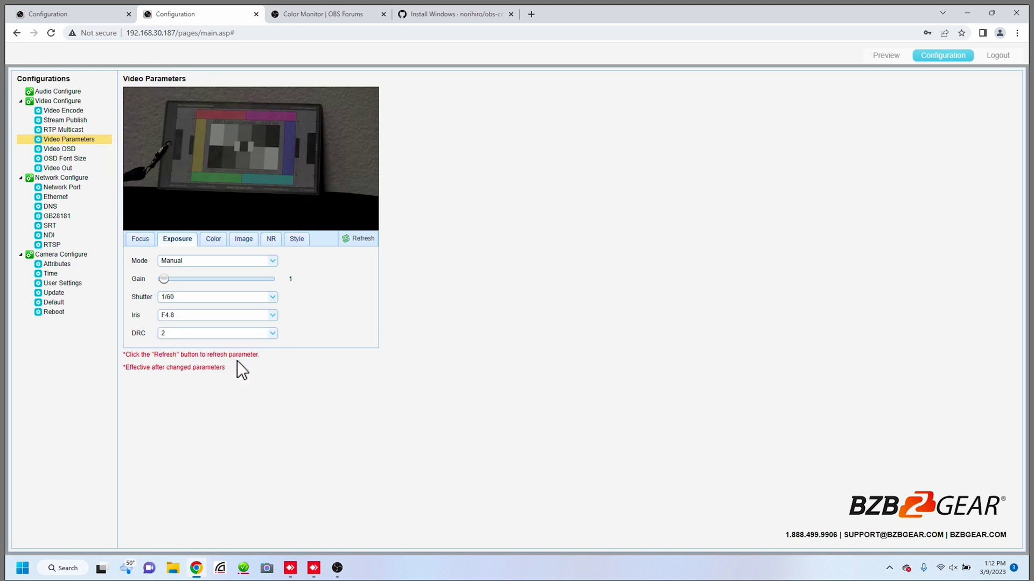
click(275, 317)
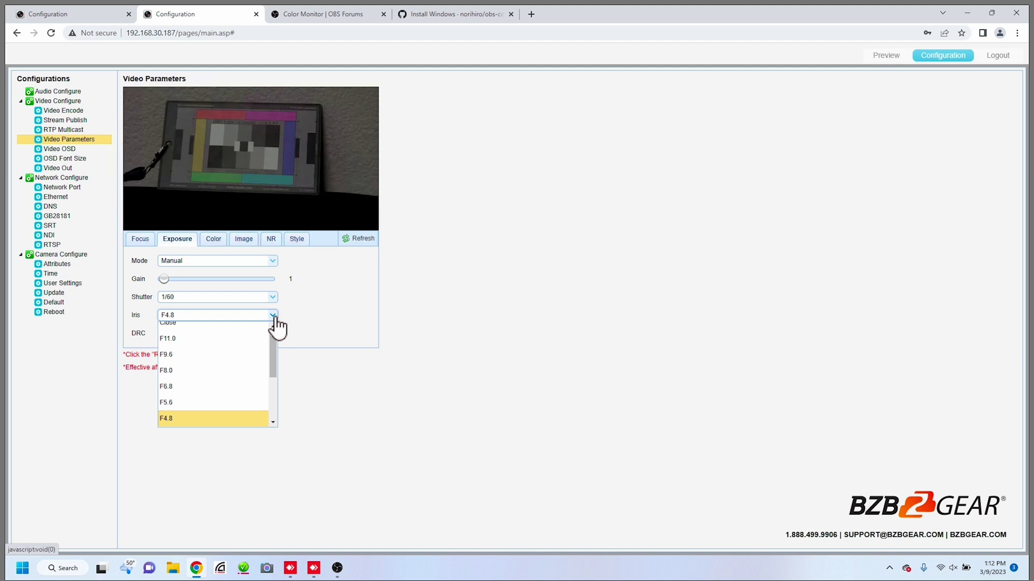
click(188, 284)
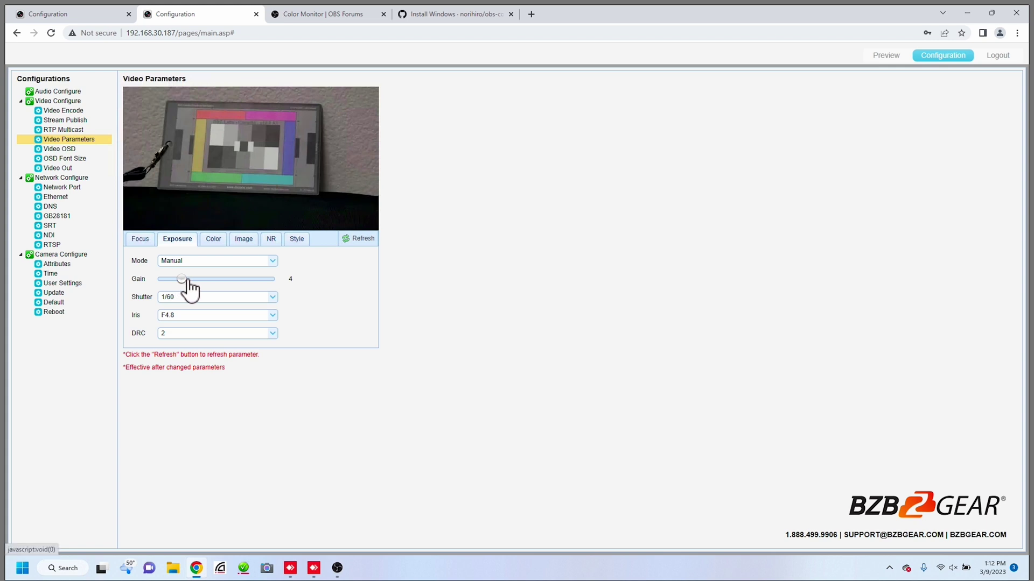
Step: Open the iris fully to F1.8
click(272, 315)
scroll(232, 359, up, 1)
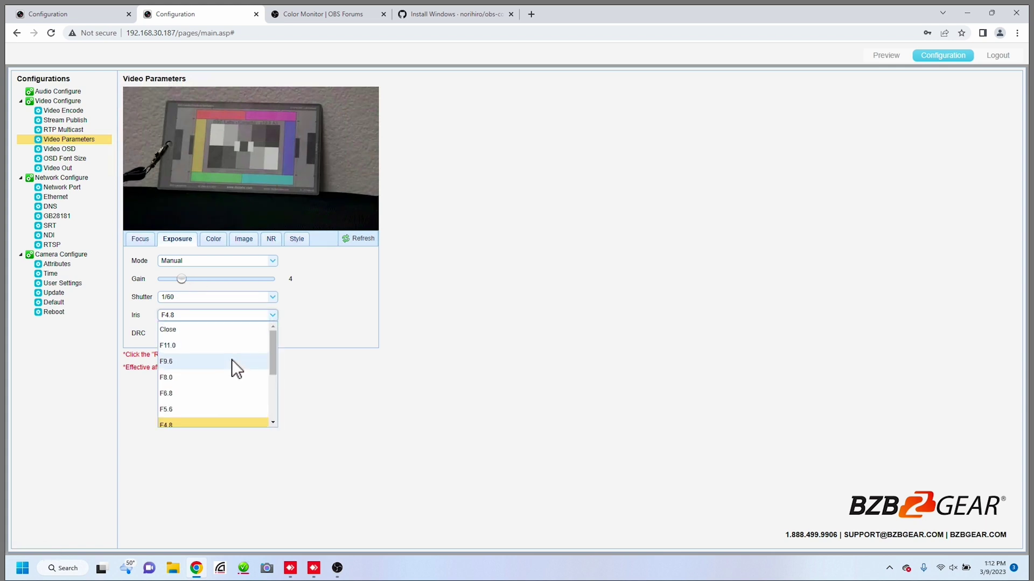
scroll(232, 359, down, 5)
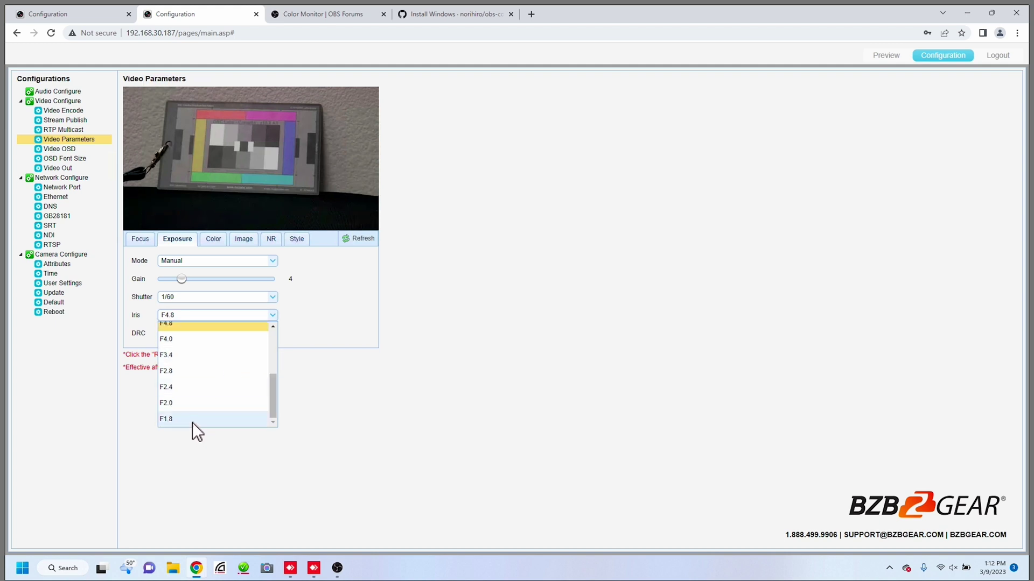
click(192, 420)
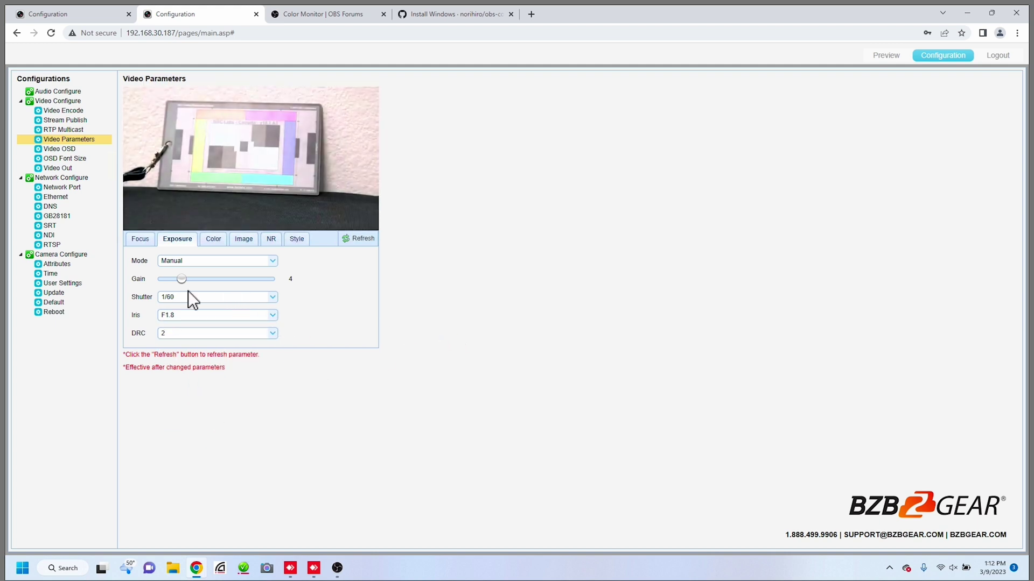
Step: Test the Gain slider range and return it to 1, leaving DRC at 2
drag(183, 283, 99, 280)
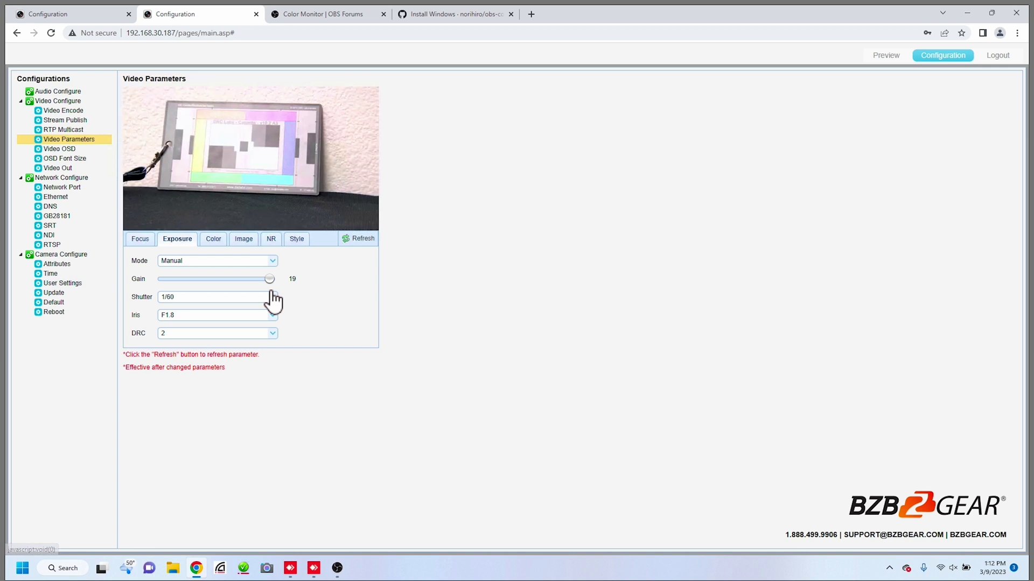
drag(271, 292, 184, 281)
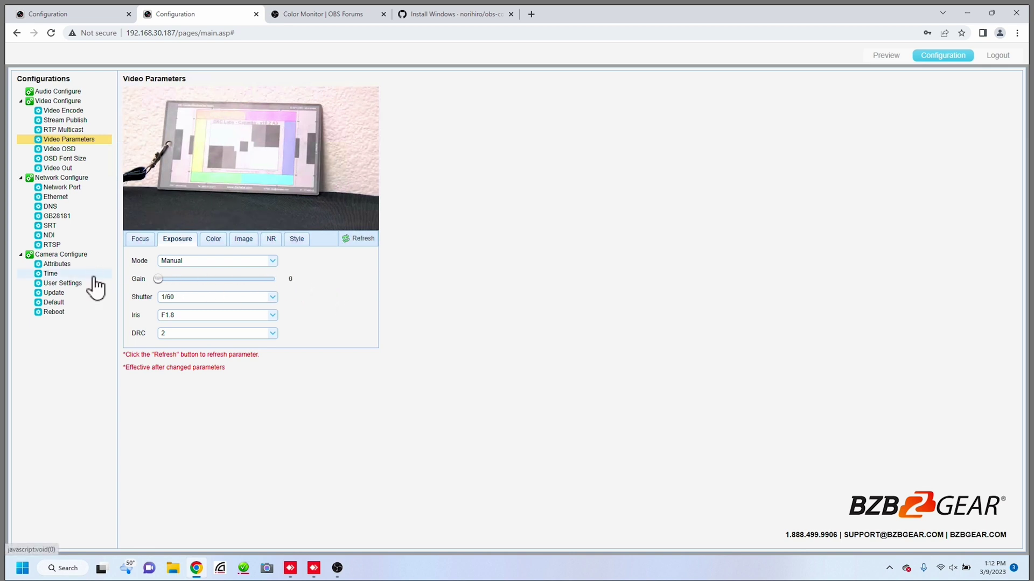
drag(240, 303, 214, 292)
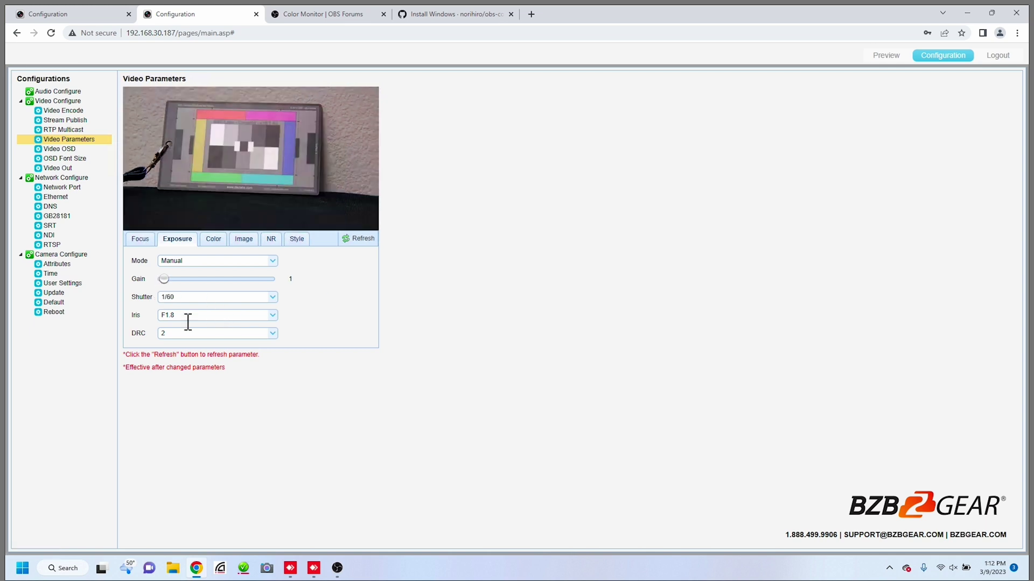
click(272, 338)
click(272, 338)
Step: Review the Color and Image tabs, then inspect the uptz camera's luma waveform in OBS
click(218, 239)
click(252, 243)
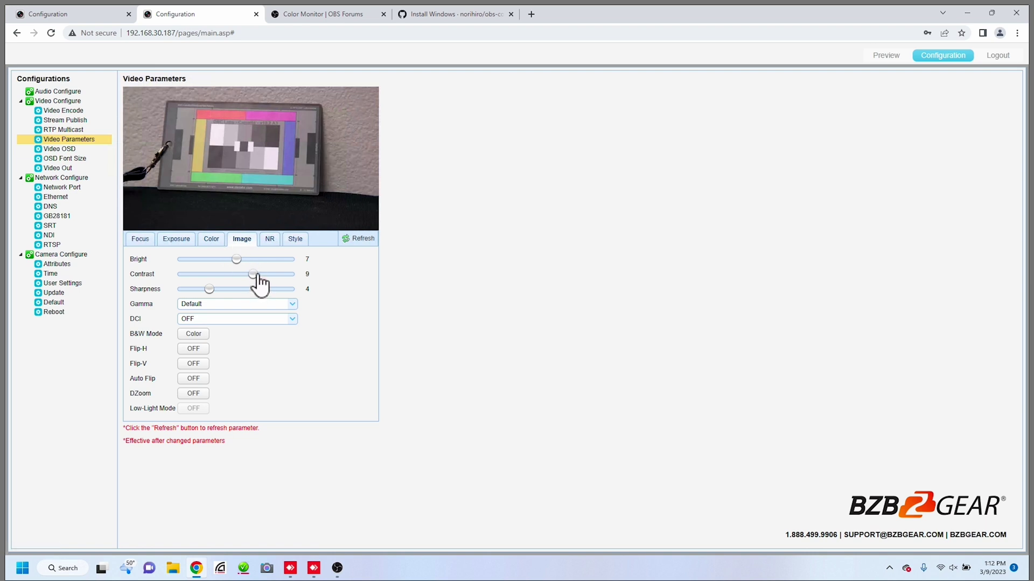
click(337, 568)
click(277, 430)
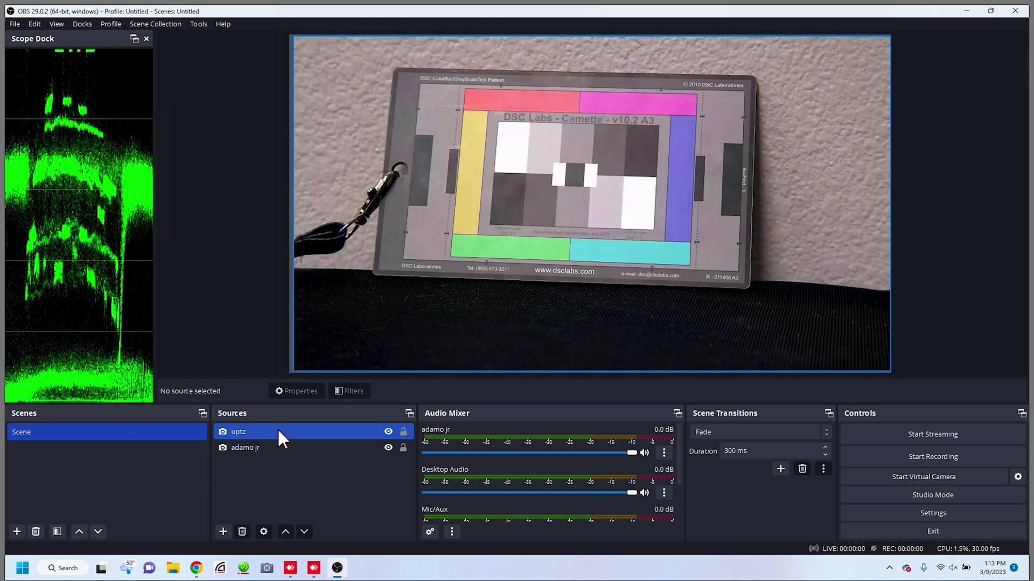
click(390, 514)
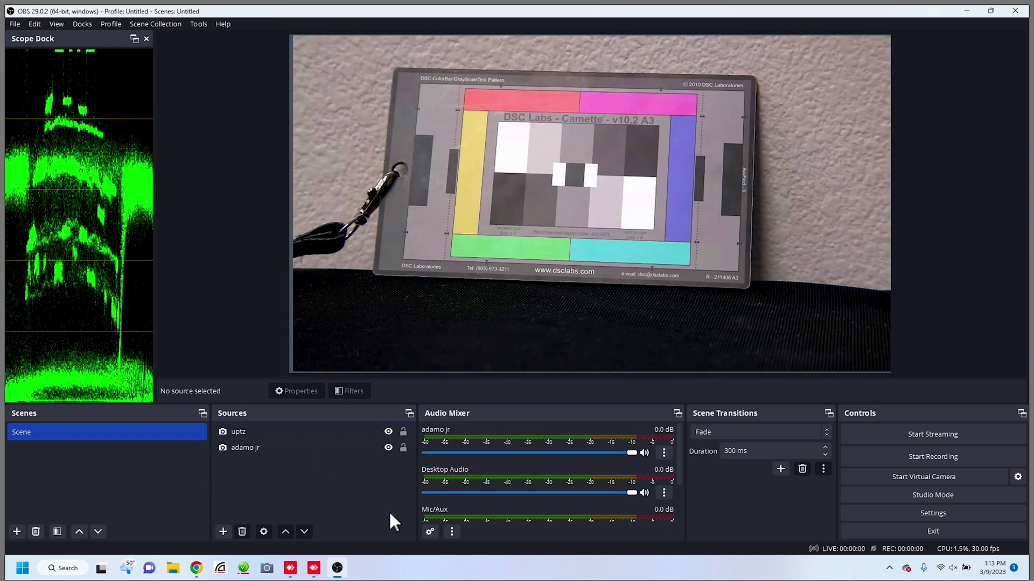
Step: Nudge Bright from 6 to 7, repeatedly comparing the picture on the OBS waveform scope
click(336, 568)
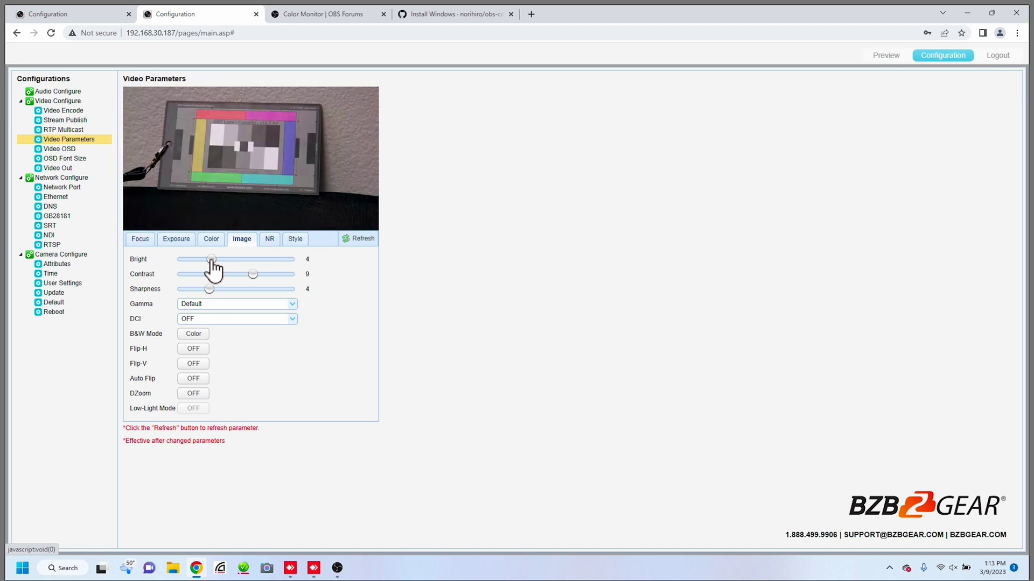
click(339, 576)
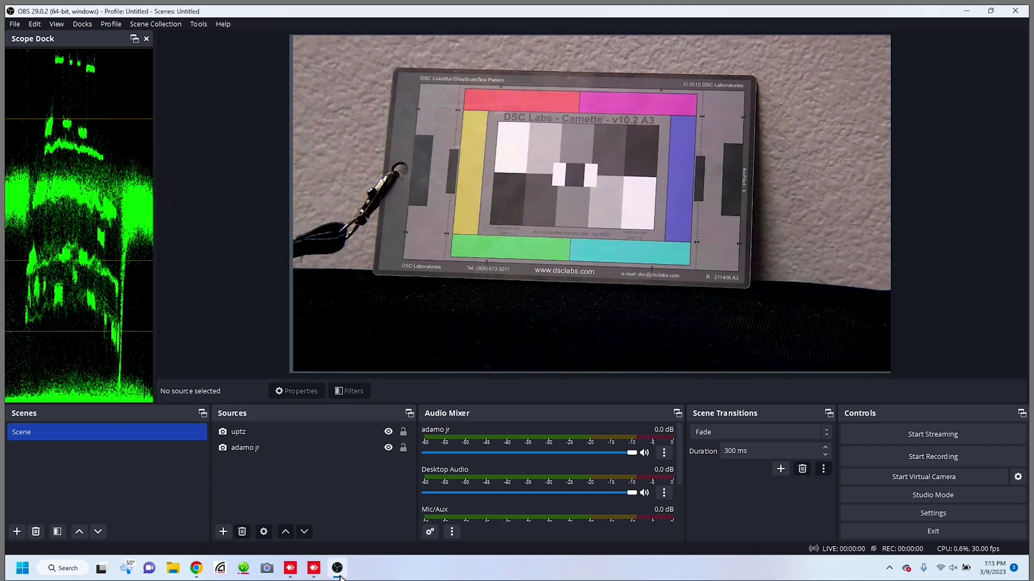
click(339, 576)
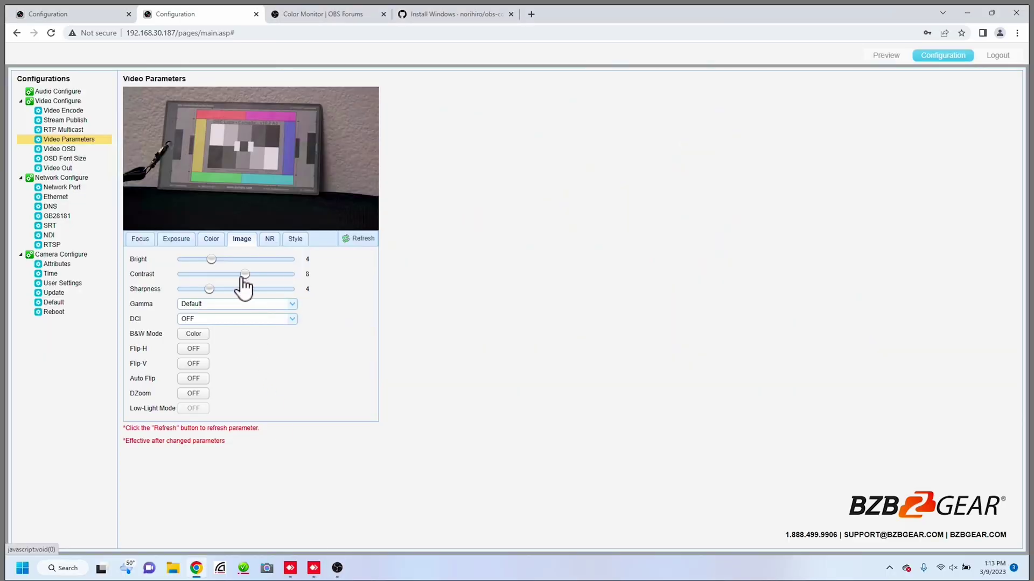
click(338, 570)
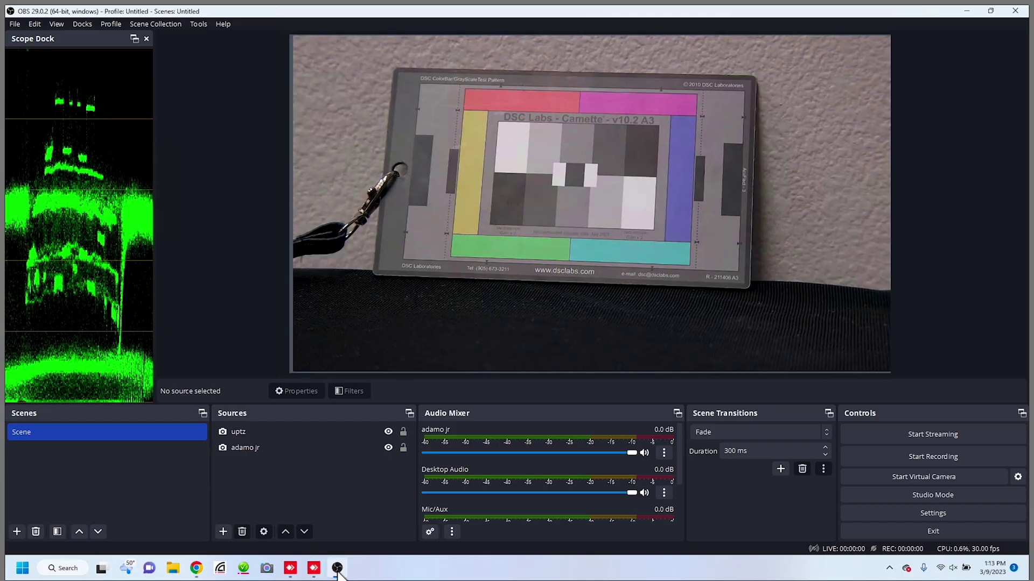
click(338, 569)
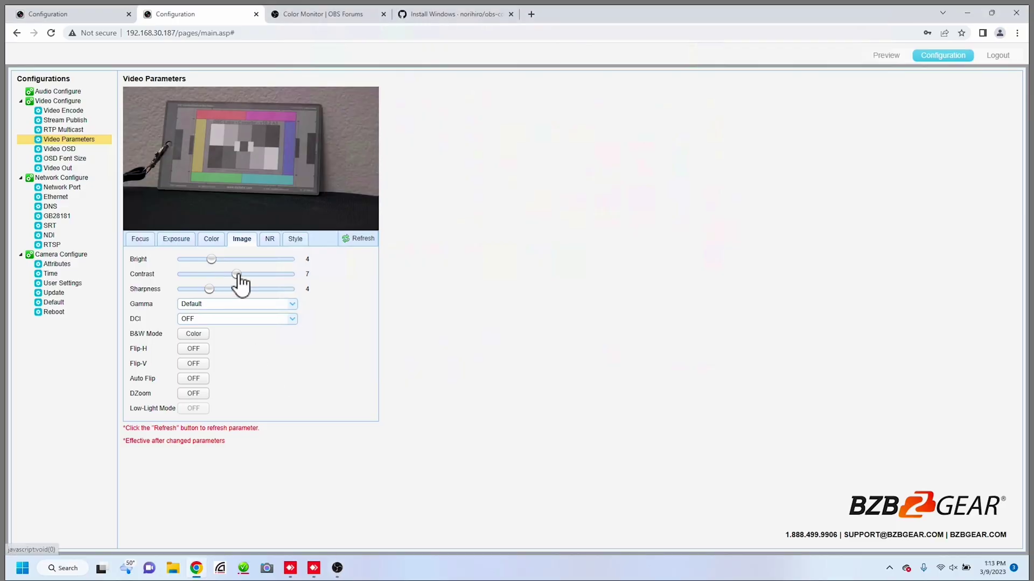
click(337, 569)
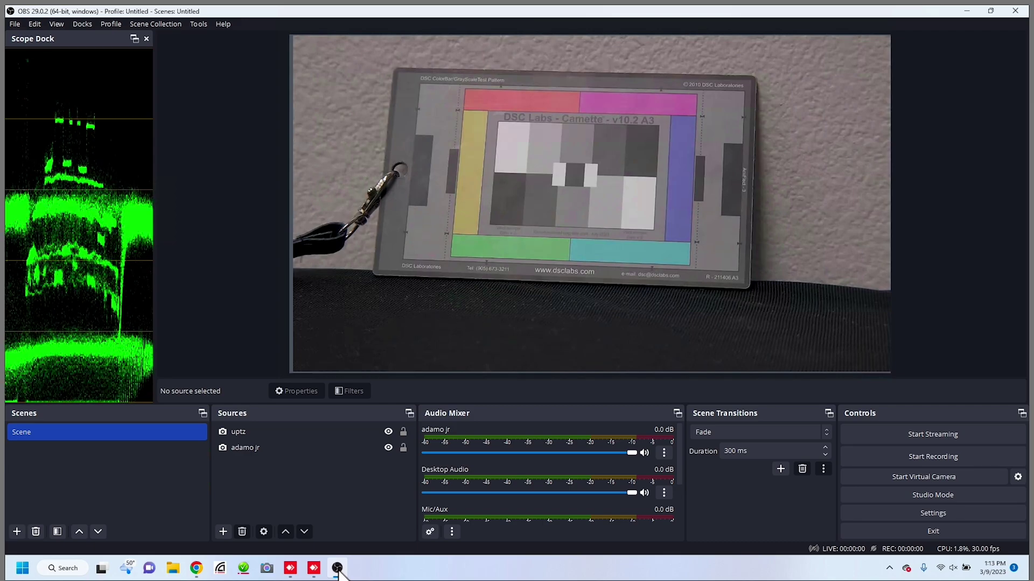
click(337, 569)
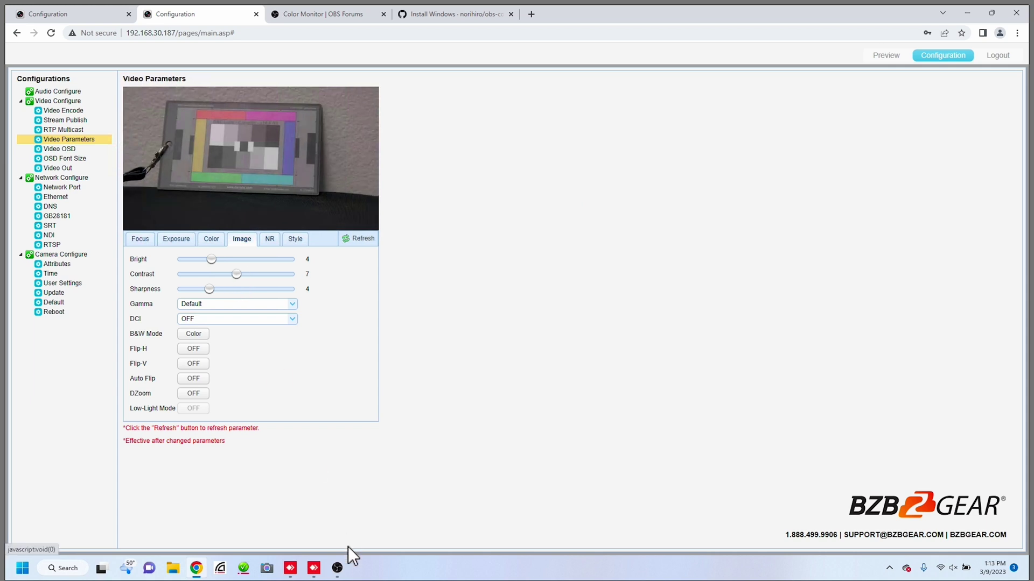
click(338, 569)
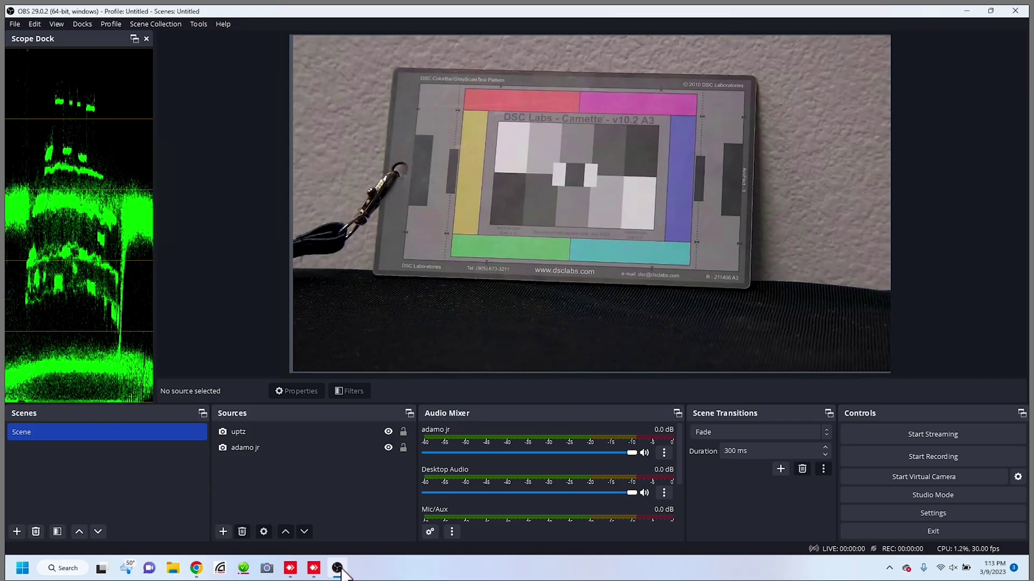
click(338, 569)
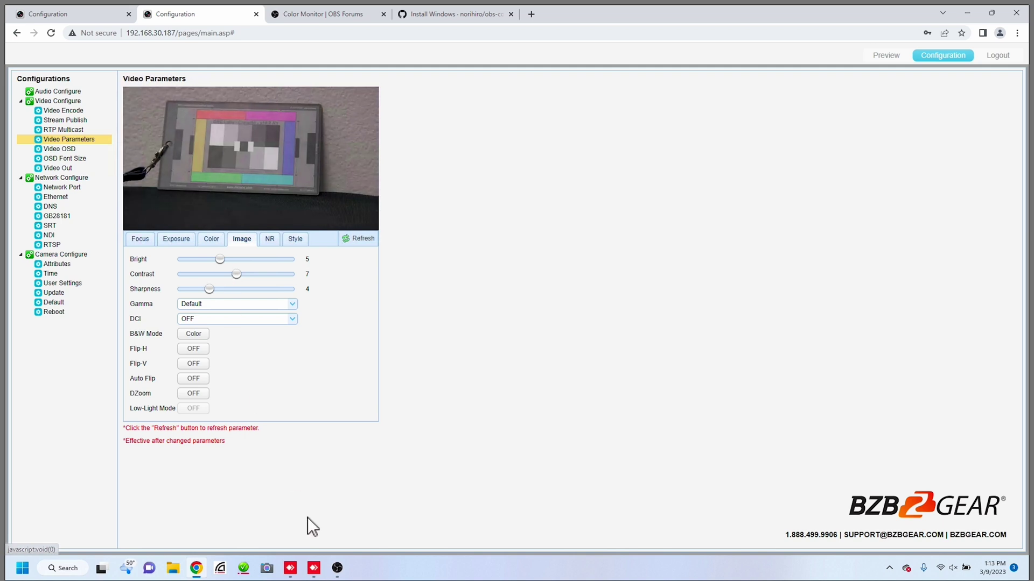
click(337, 568)
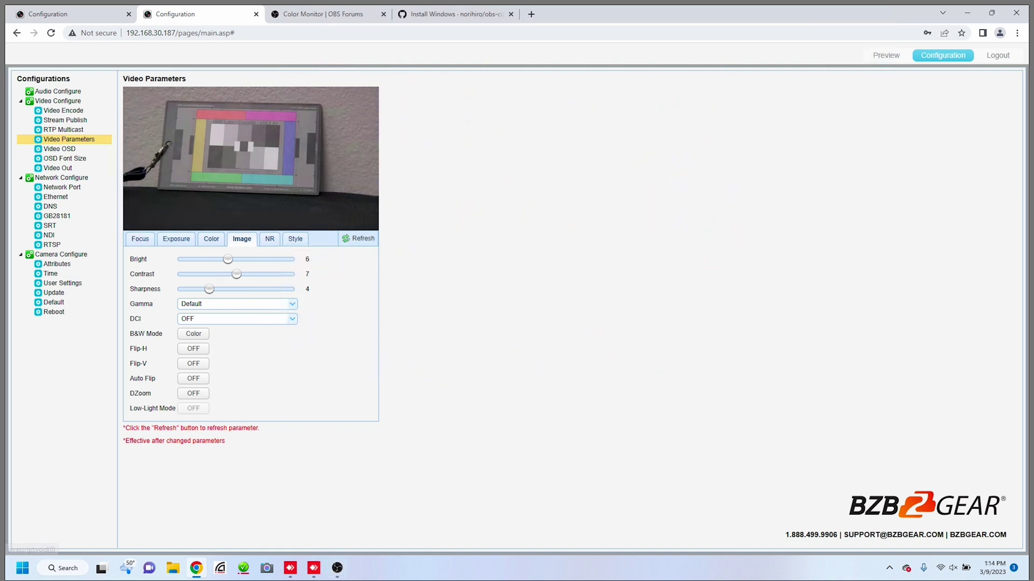
click(336, 568)
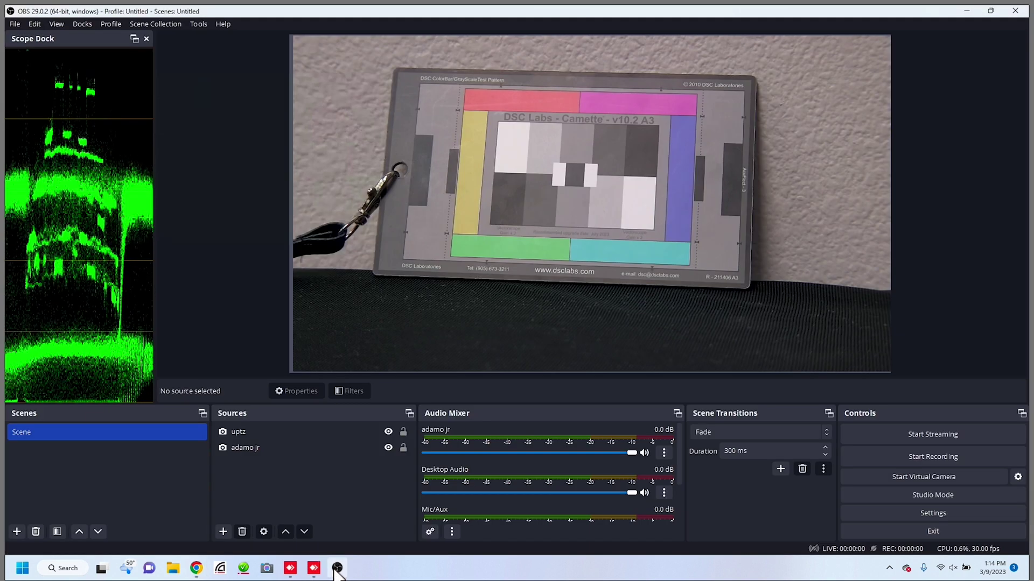
click(337, 568)
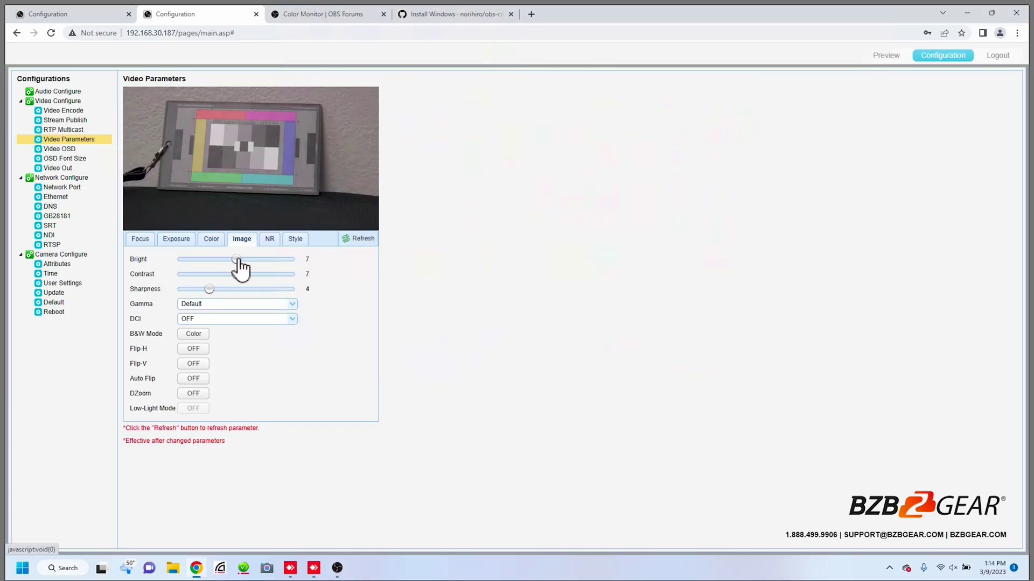
click(338, 568)
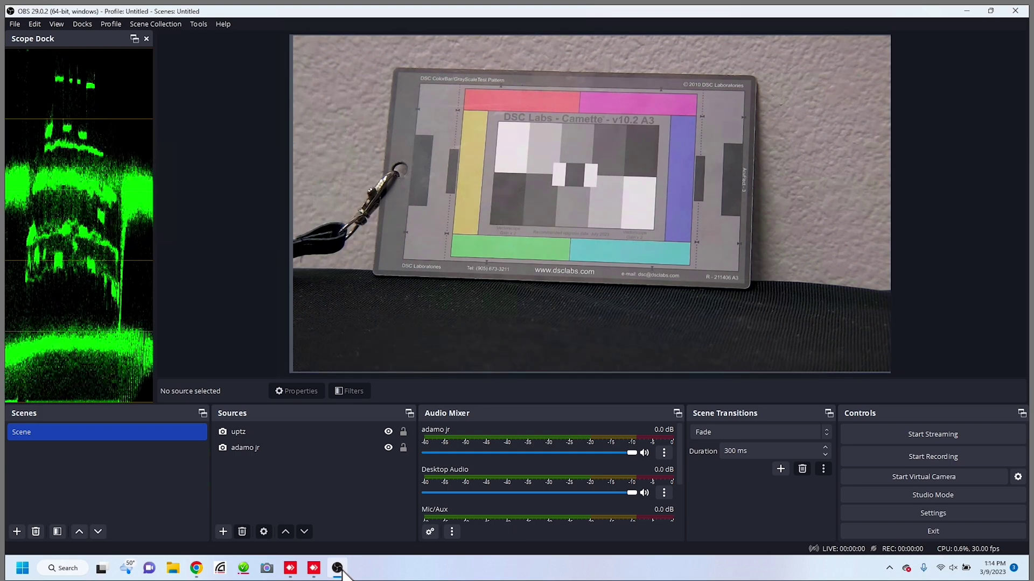
click(337, 568)
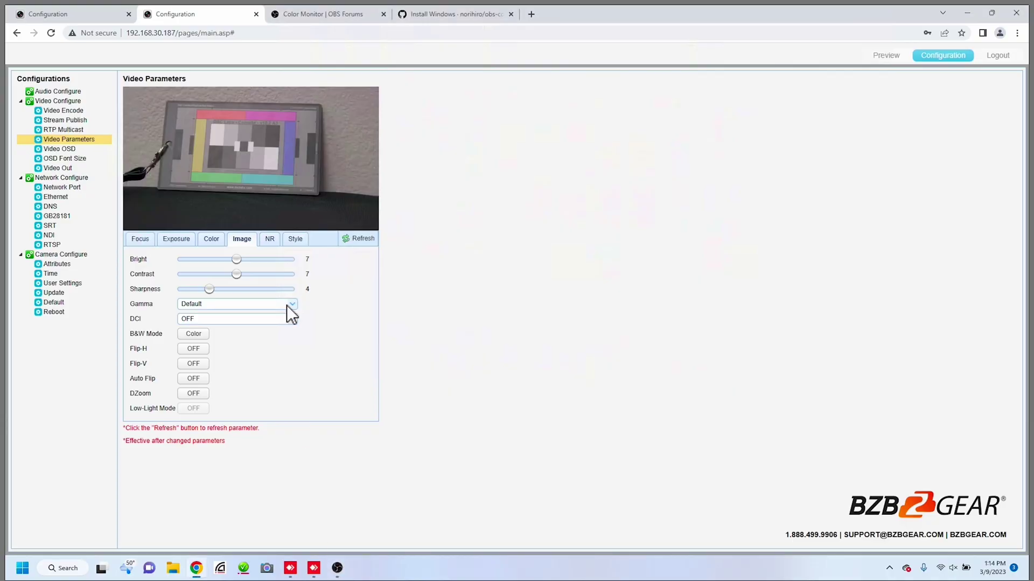
Step: Set Bright to 6 and Contrast to 8, checking each change on the OBS scope
click(209, 244)
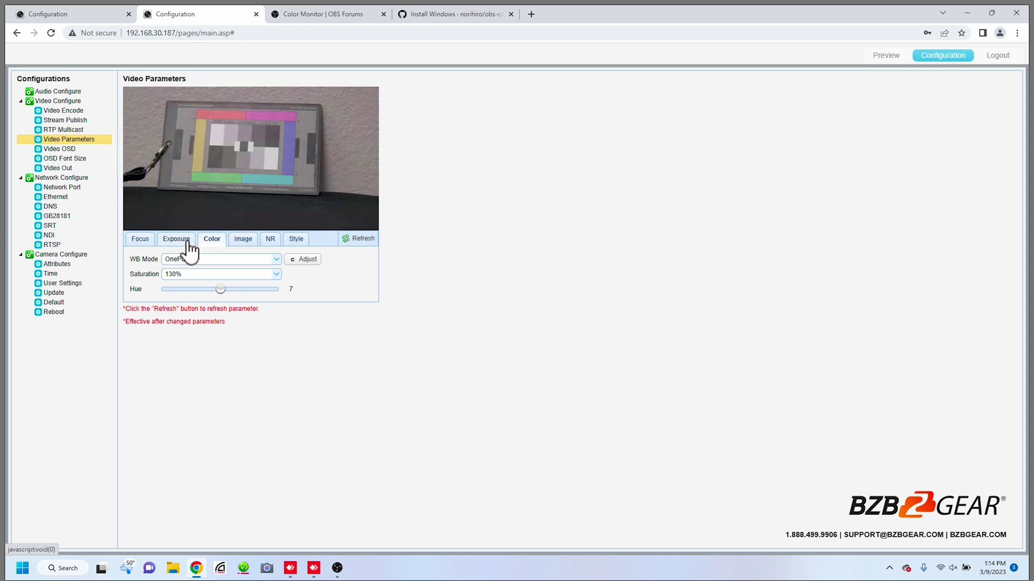
click(183, 242)
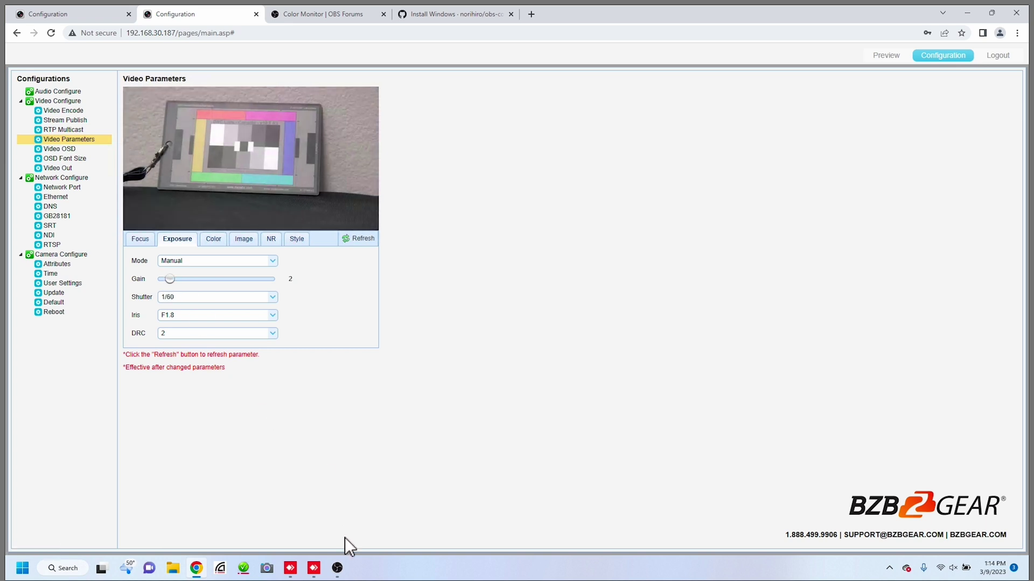
click(337, 567)
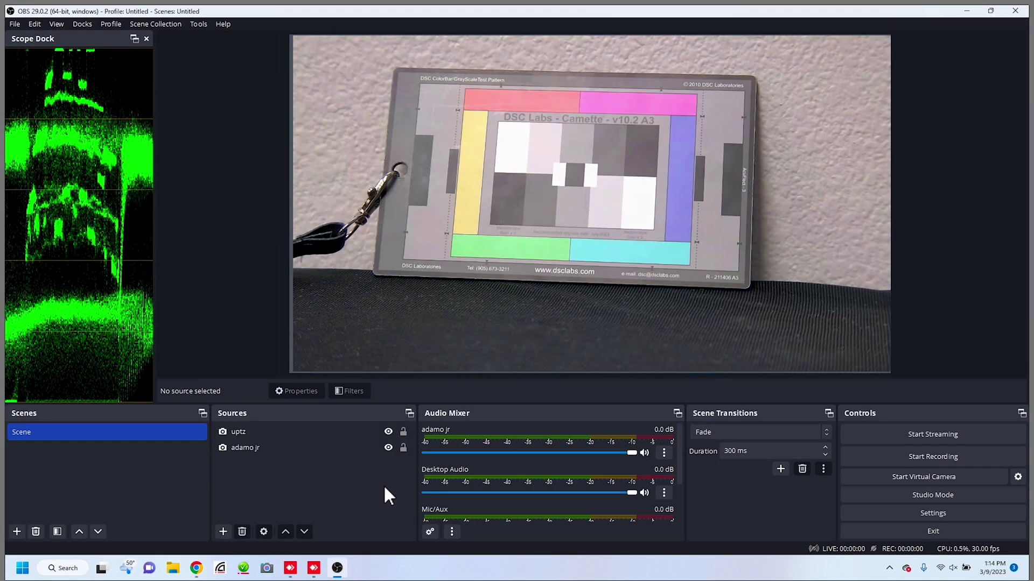
click(338, 570)
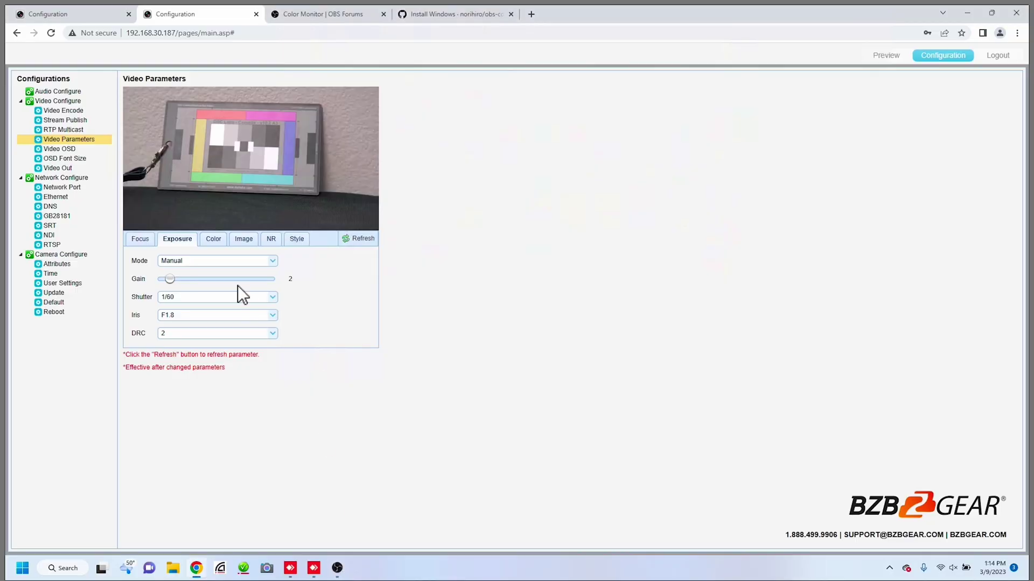
click(213, 245)
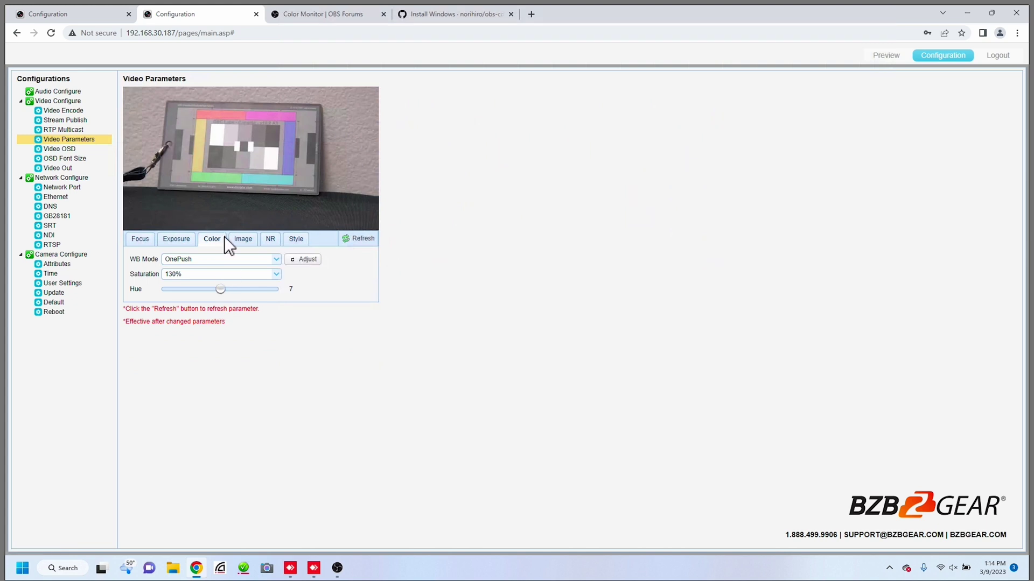
click(235, 240)
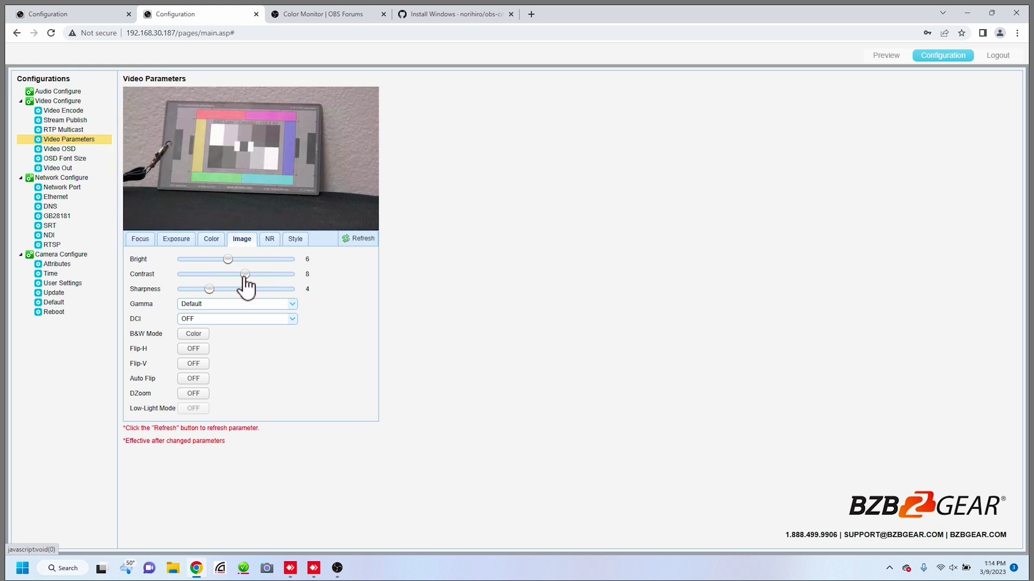
click(335, 571)
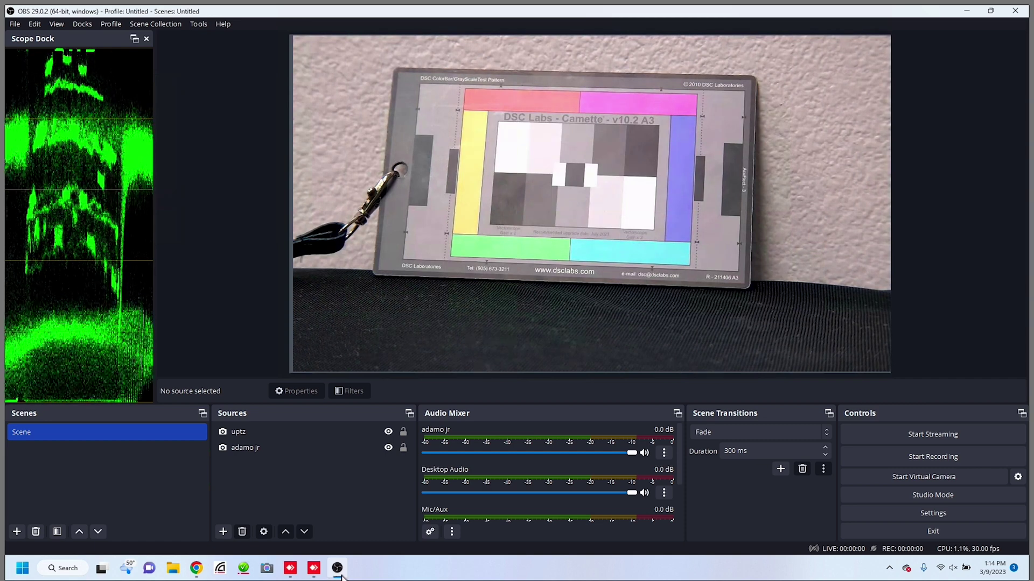
click(340, 572)
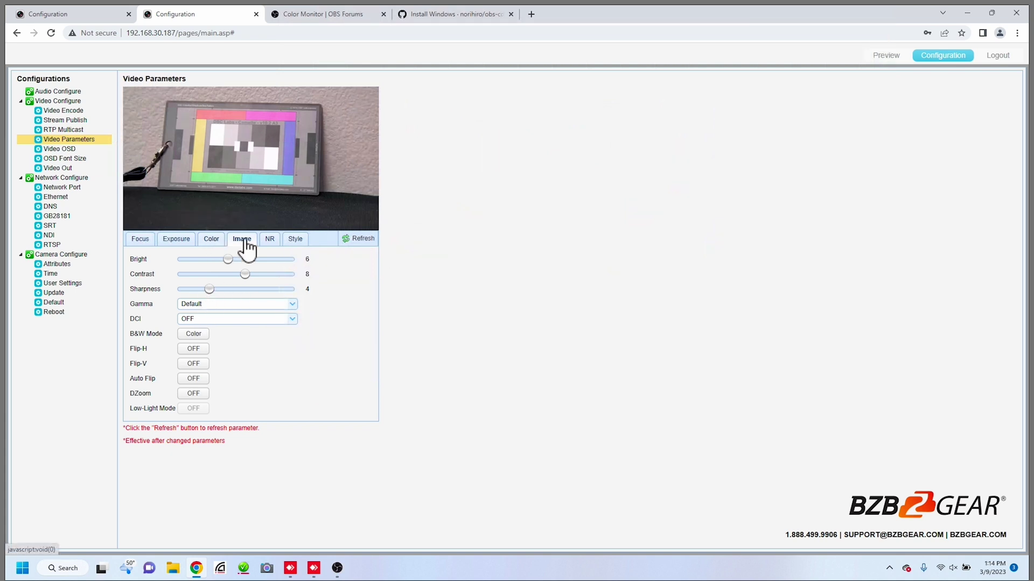
Step: Close the iris from F1.8 to F2.0 in the Exposure settings
click(267, 240)
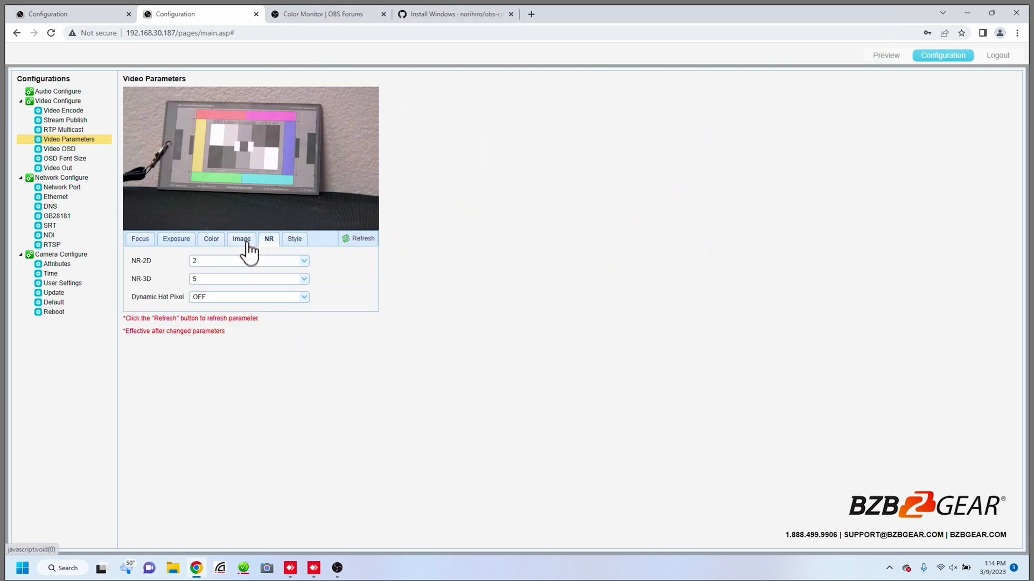
click(245, 242)
click(211, 241)
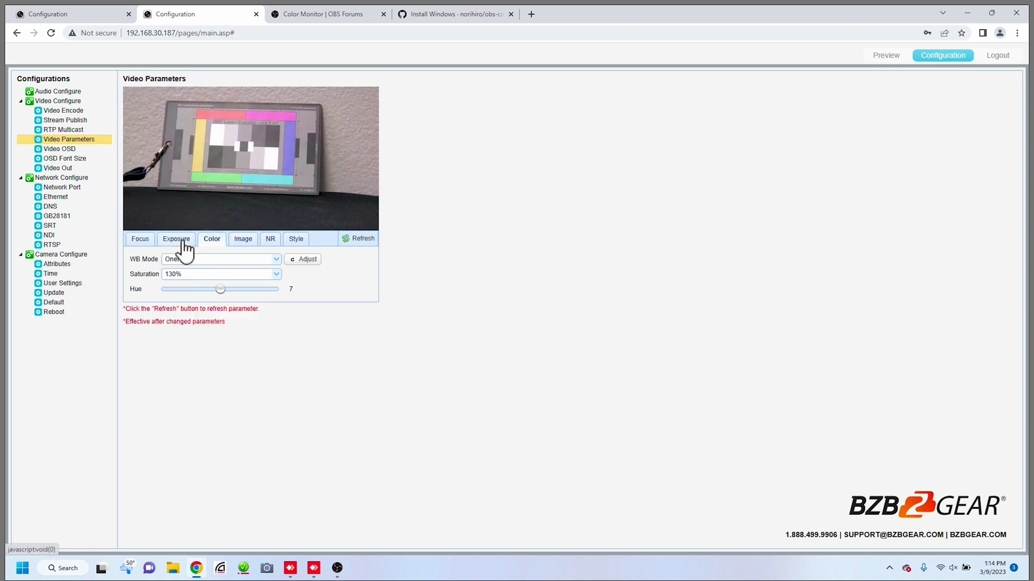
click(183, 241)
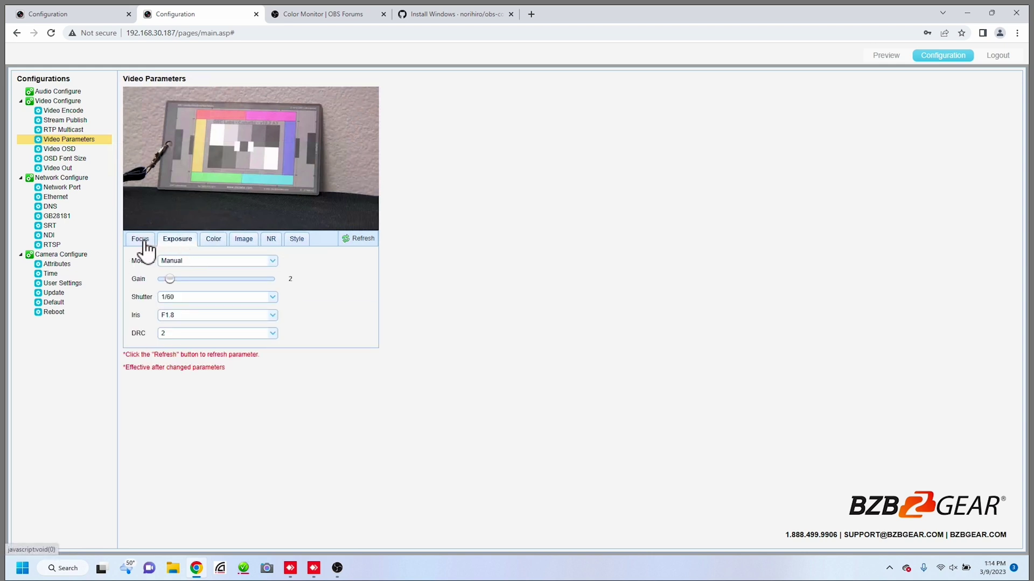
click(273, 316)
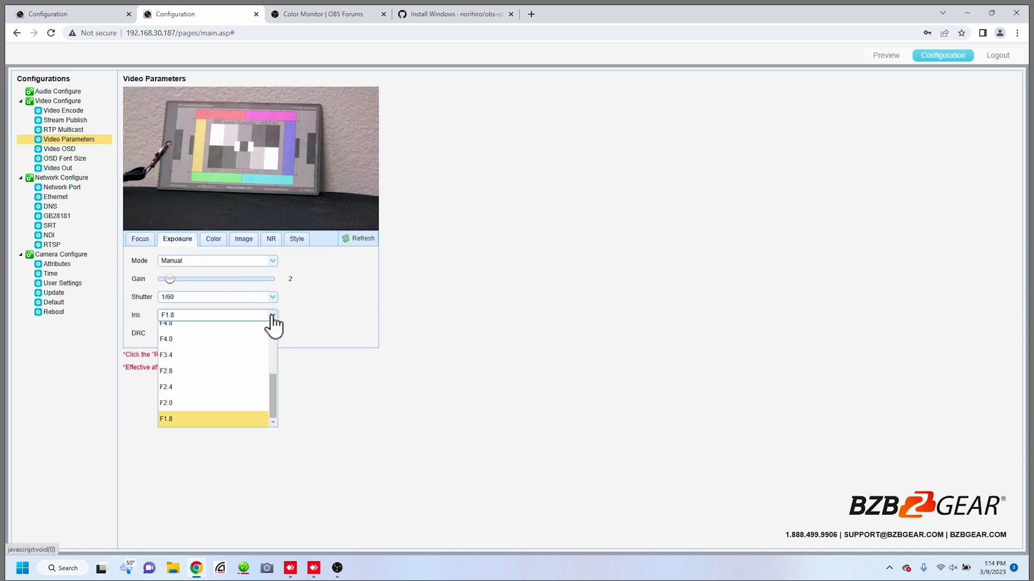
click(222, 403)
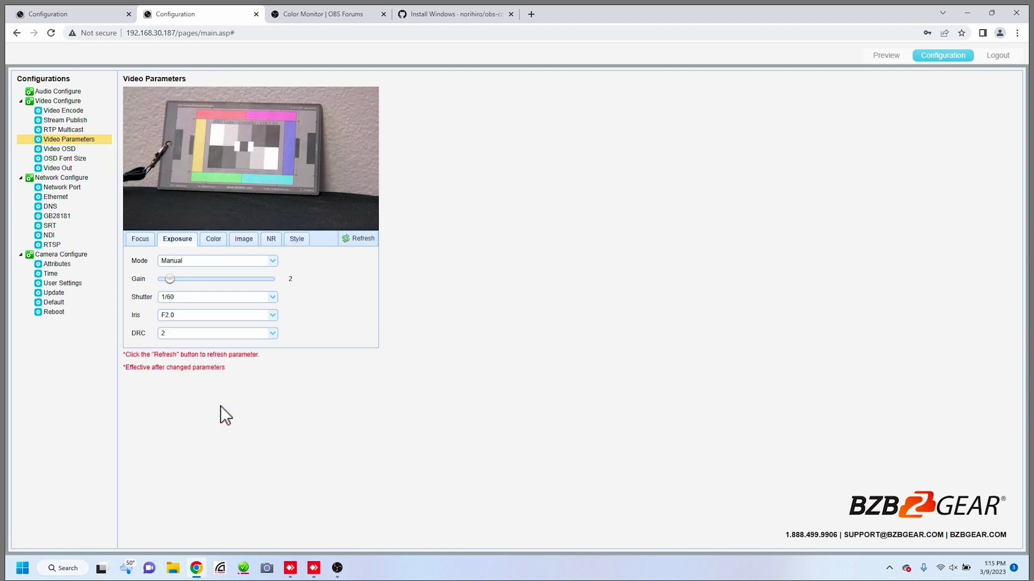
click(211, 241)
Step: Check the F2.0 iris on the OBS scope, then lower Saturation from 130% to 120%
click(337, 568)
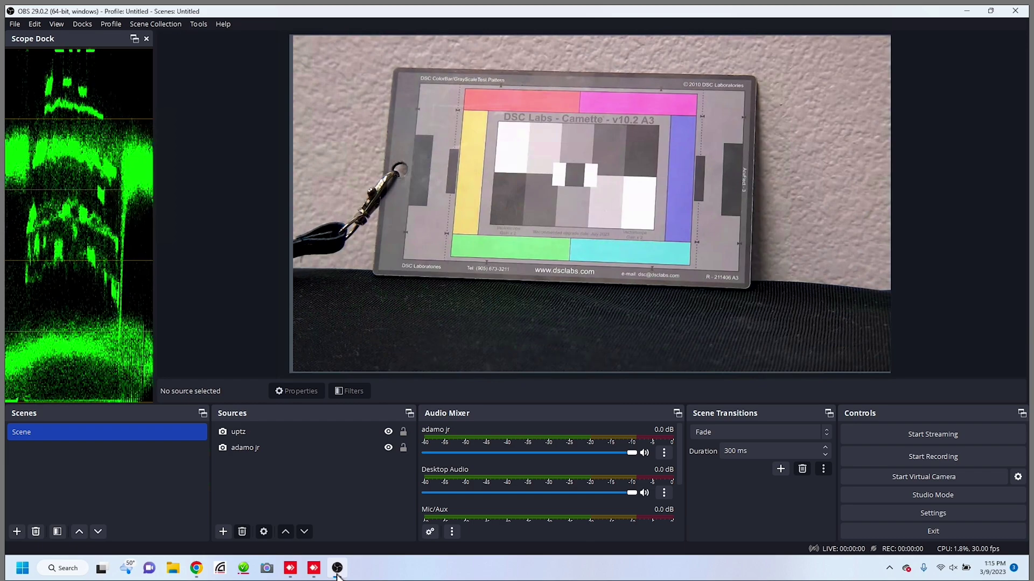
click(337, 570)
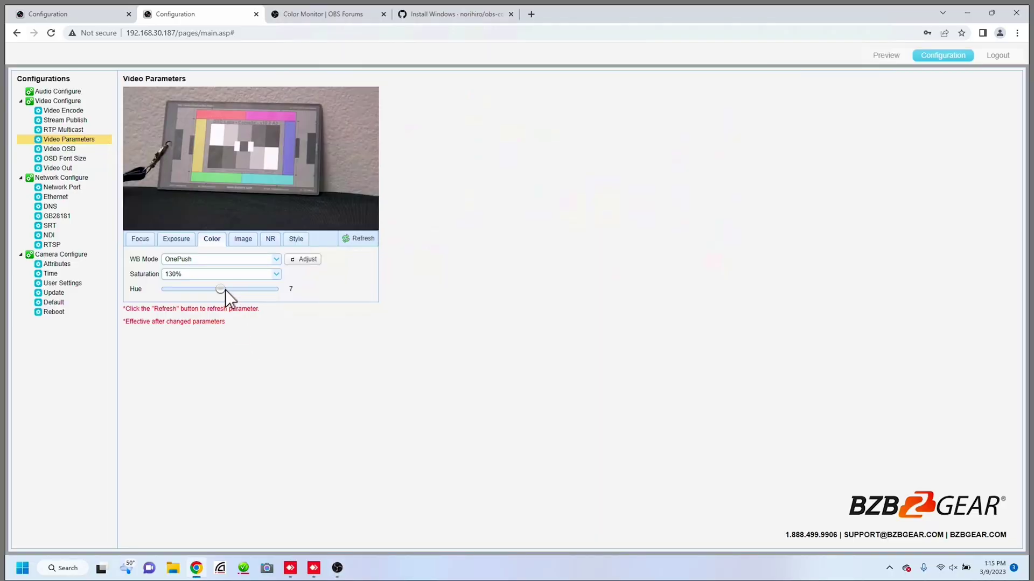
click(273, 275)
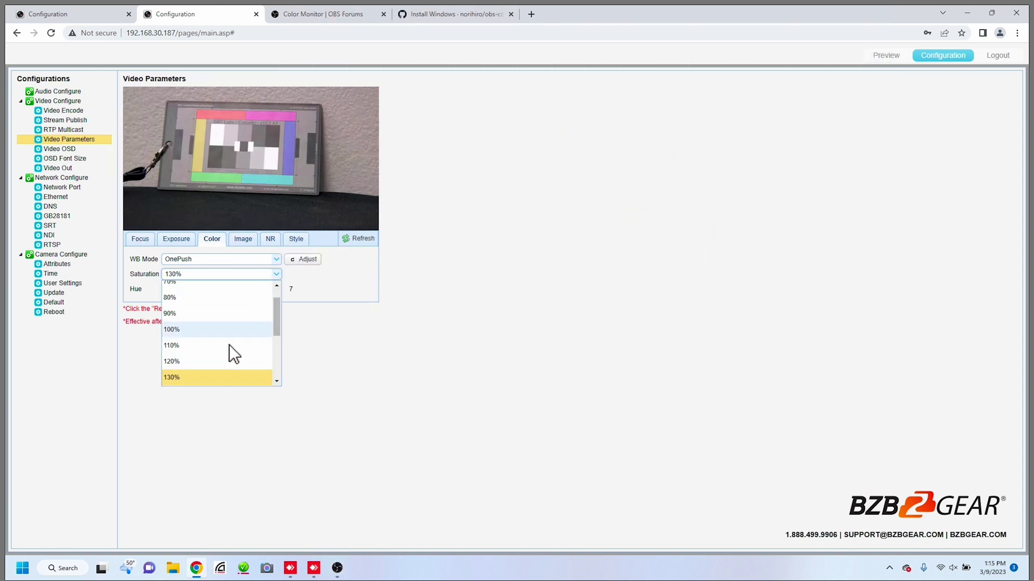
click(218, 361)
Step: Compare the saturation in OBS, then drop Bright to 5 and check the waveform
click(337, 569)
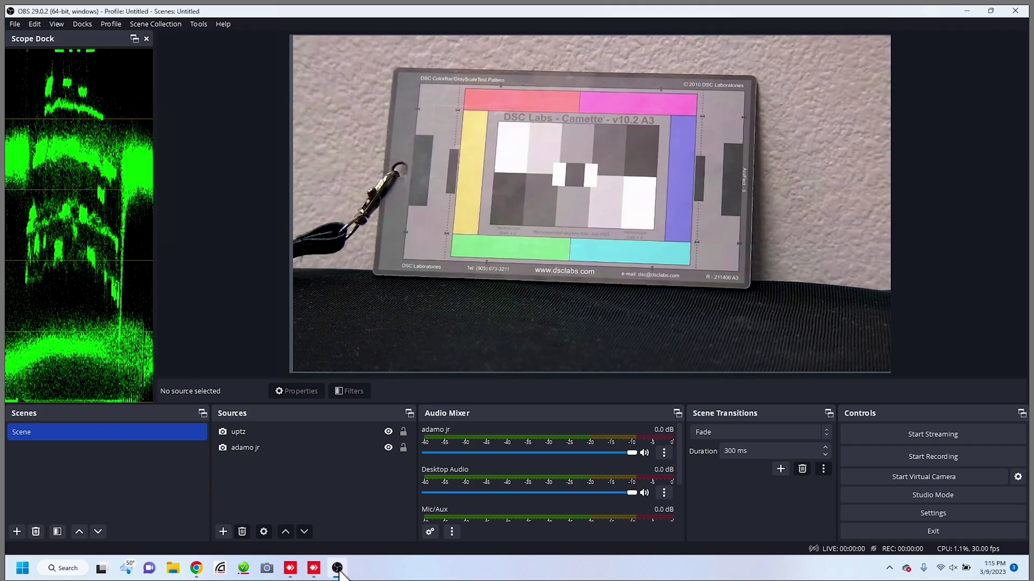
click(337, 569)
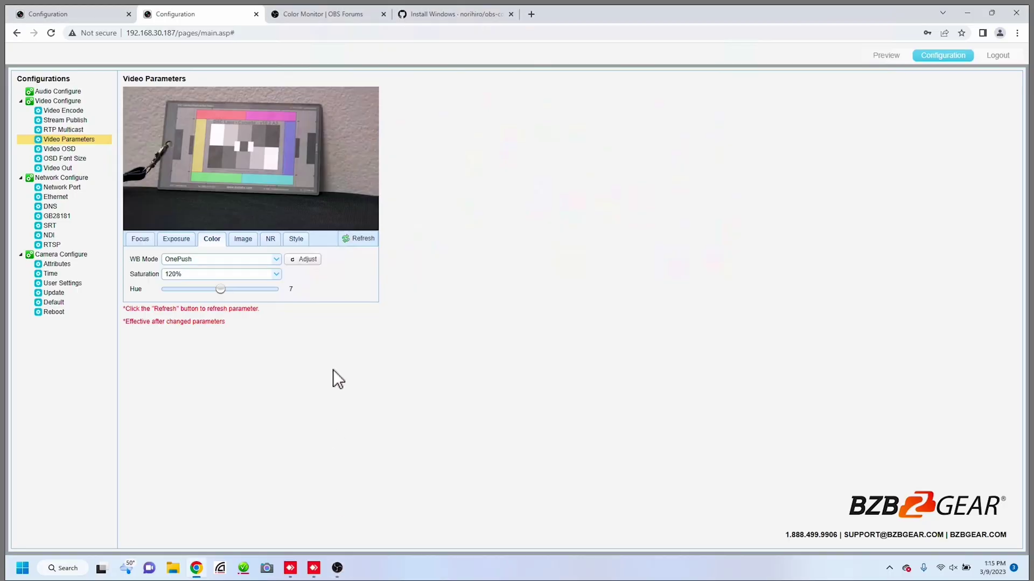
click(243, 242)
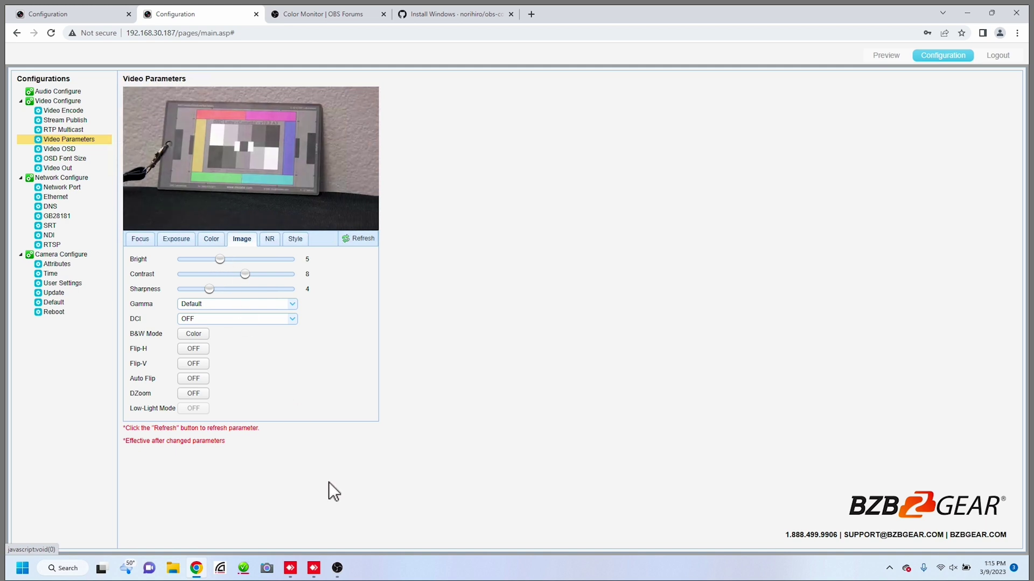
click(339, 571)
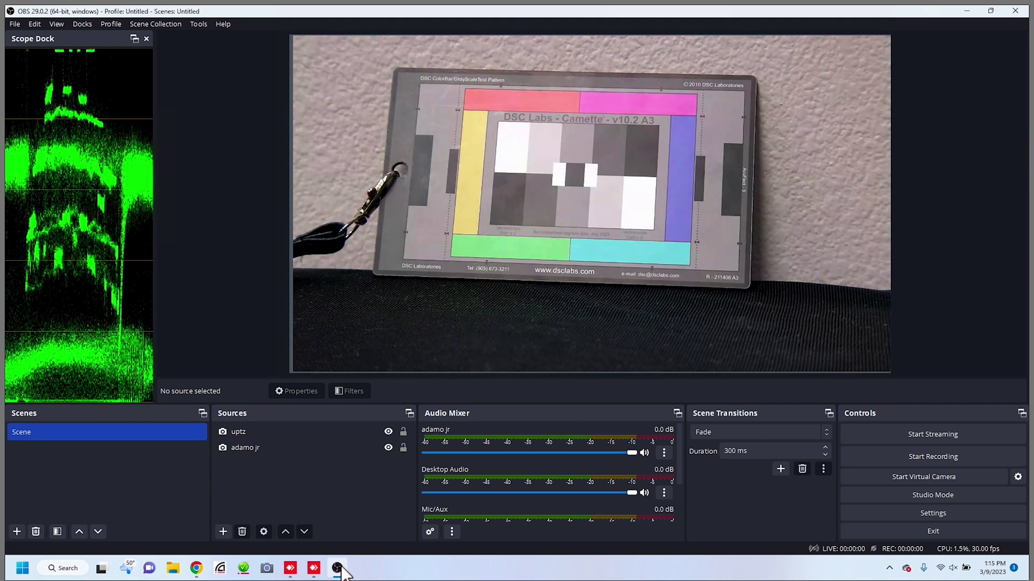
Step: Review the Color, NR and Style groups, ending on Exposure: Manual, 1/60, F2.0, gain 2
click(338, 568)
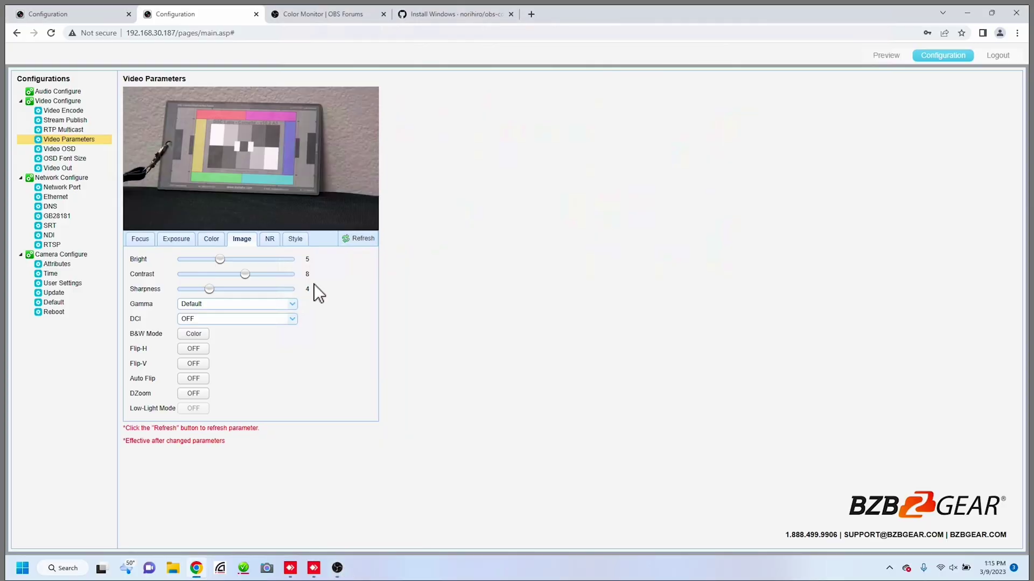
click(210, 251)
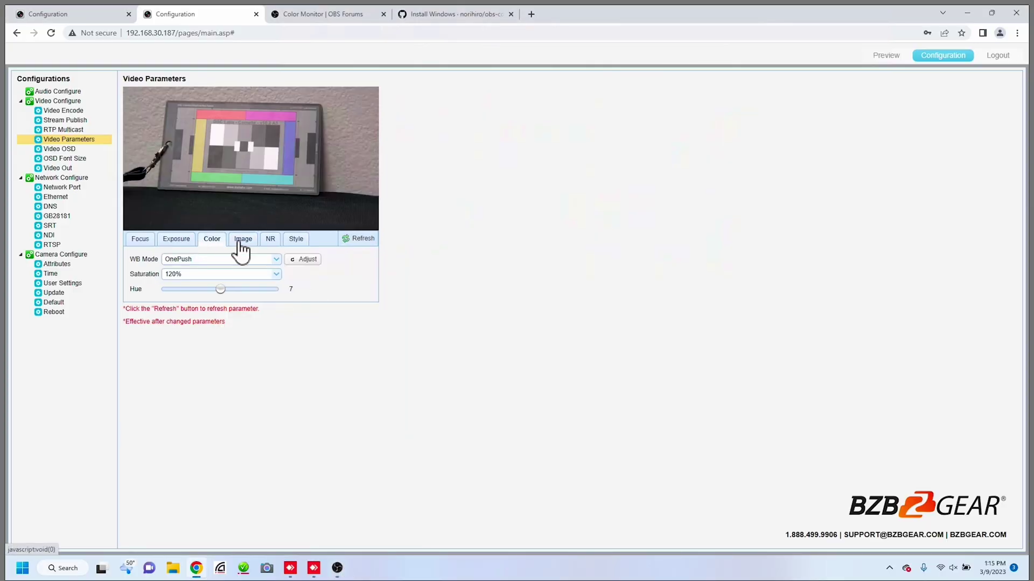
click(268, 243)
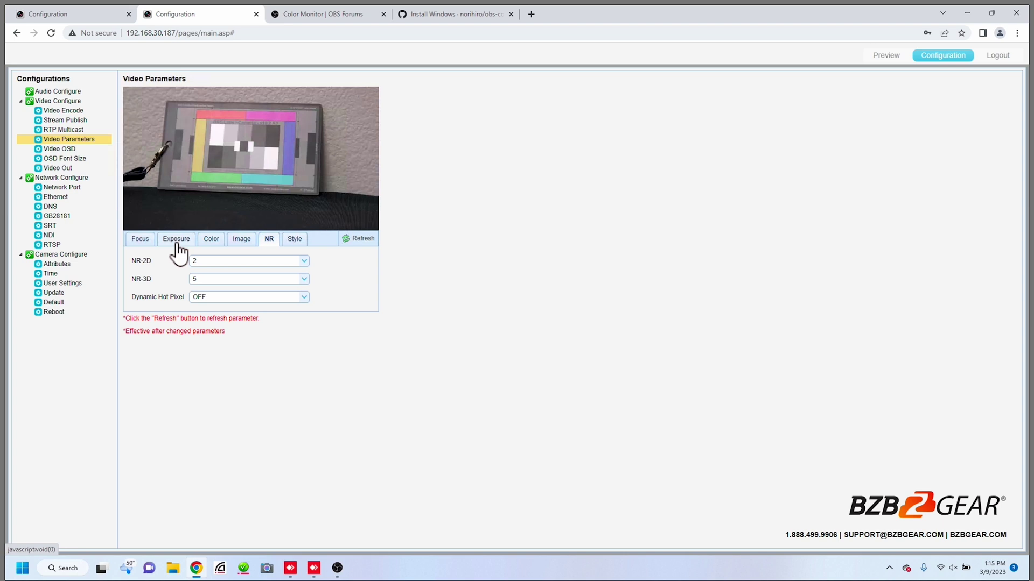
click(296, 240)
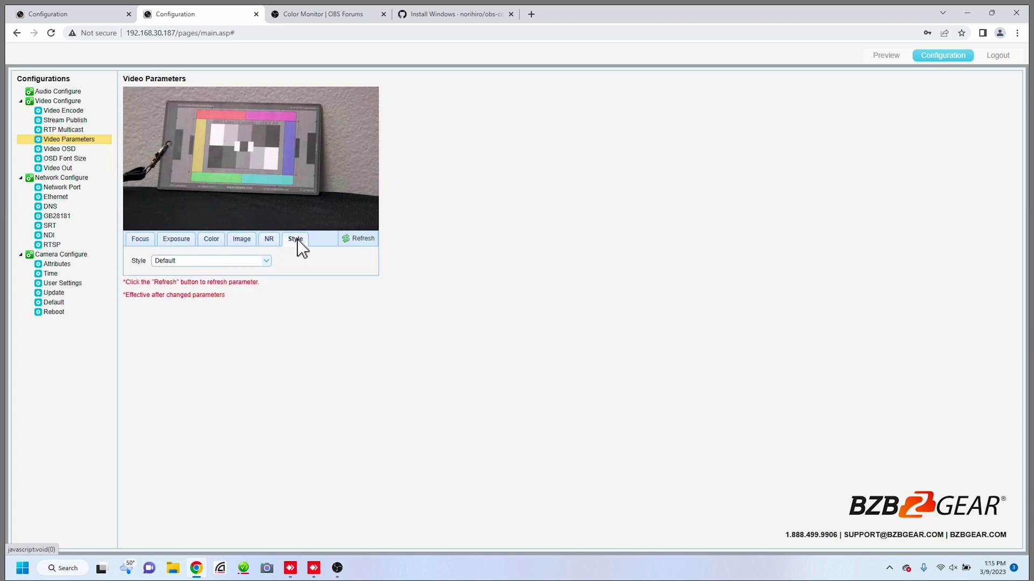
click(221, 242)
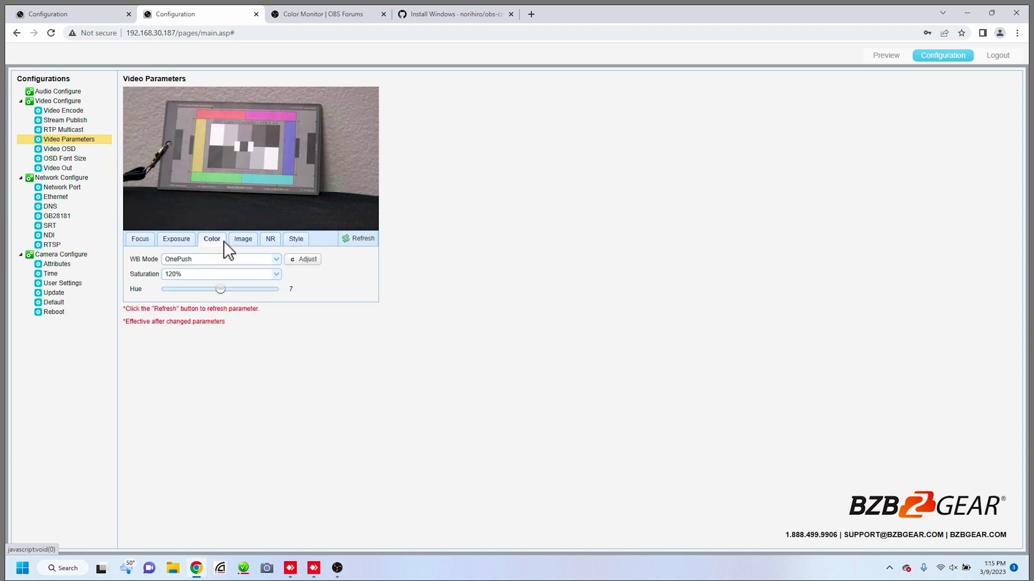
click(180, 242)
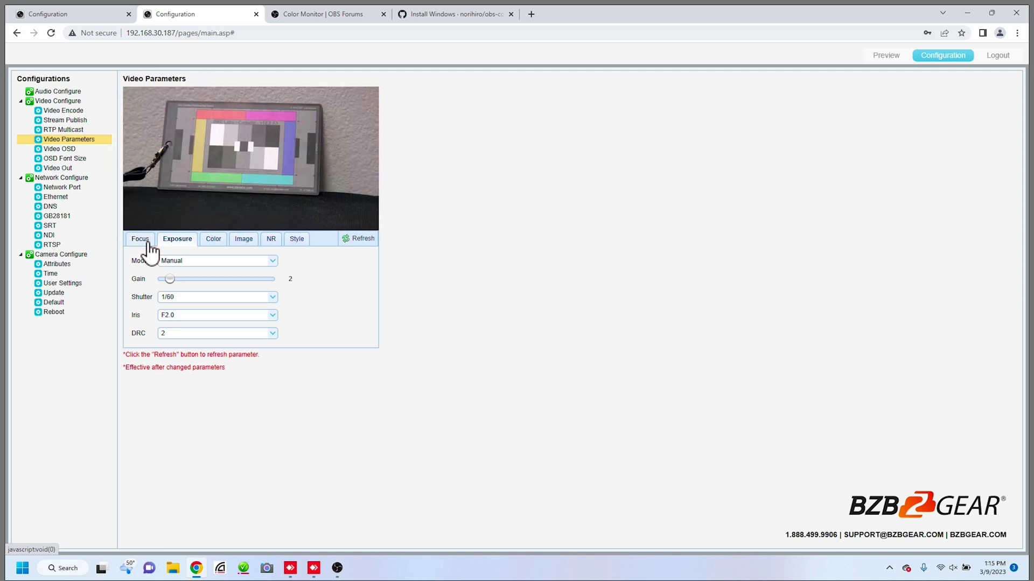